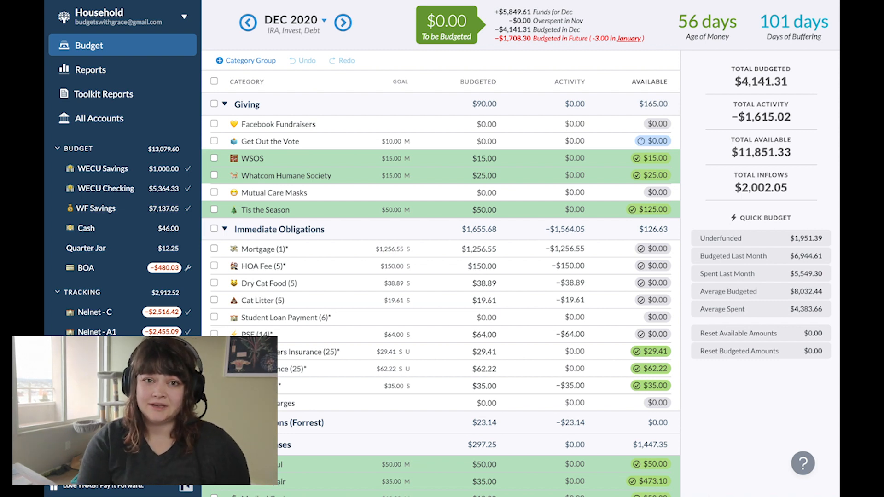
Step: Review the December 2020 activity of the BOA credit card payment category and its transaction list
{"action": "scroll", "coordinate": [598, 485], "scroll_direction": "down", "scroll_amount": 4}
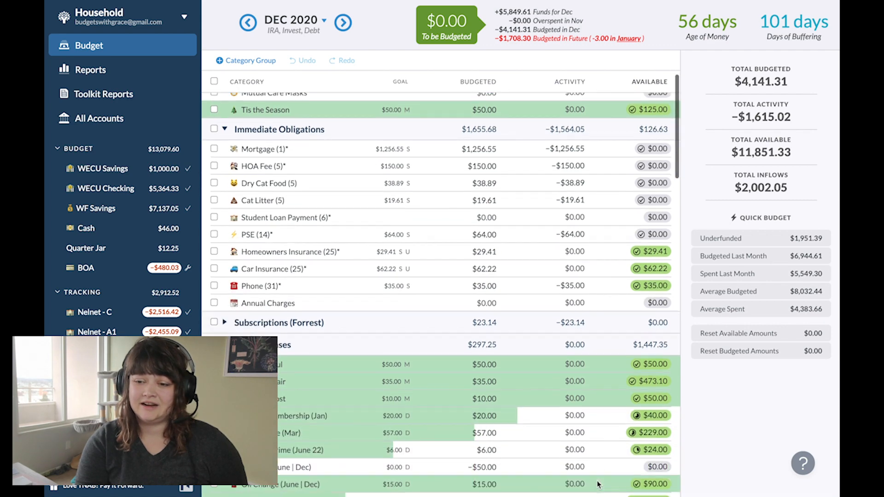
{"action": "scroll", "coordinate": [599, 485], "scroll_direction": "down", "scroll_amount": 7}
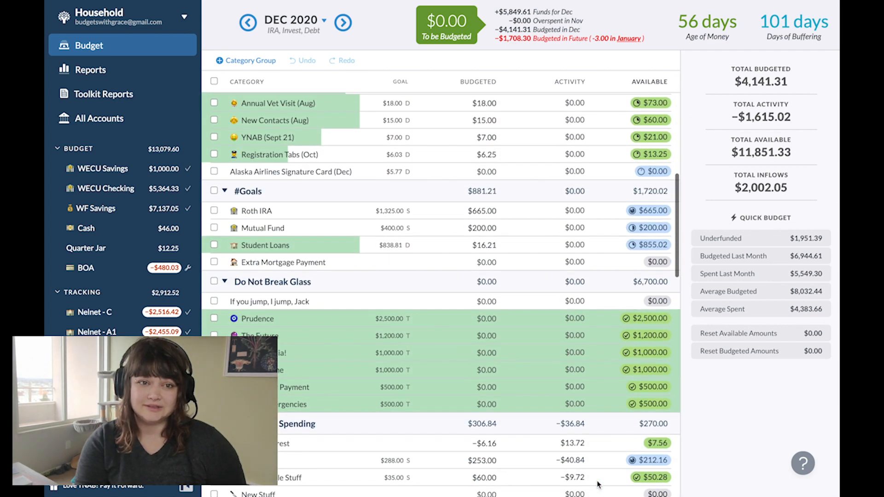
{"action": "scroll", "coordinate": [599, 485], "scroll_direction": "down", "scroll_amount": 13}
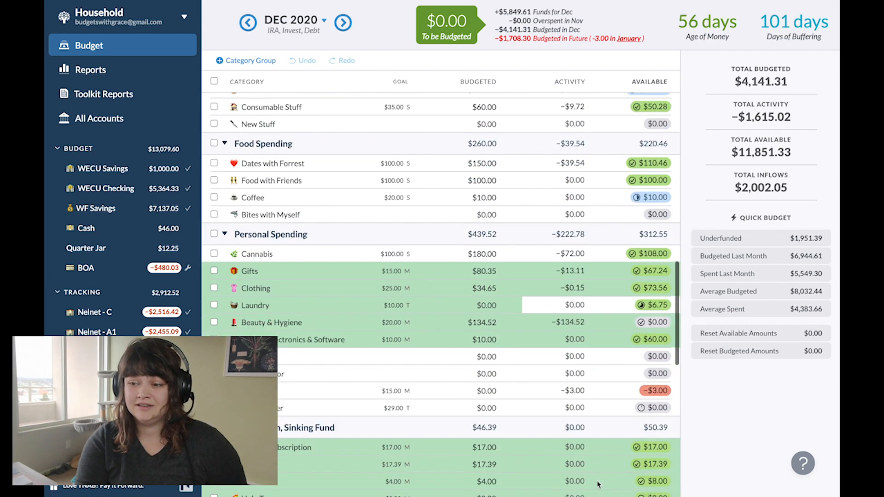
{"action": "scroll", "coordinate": [598, 484], "scroll_direction": "down", "scroll_amount": 8}
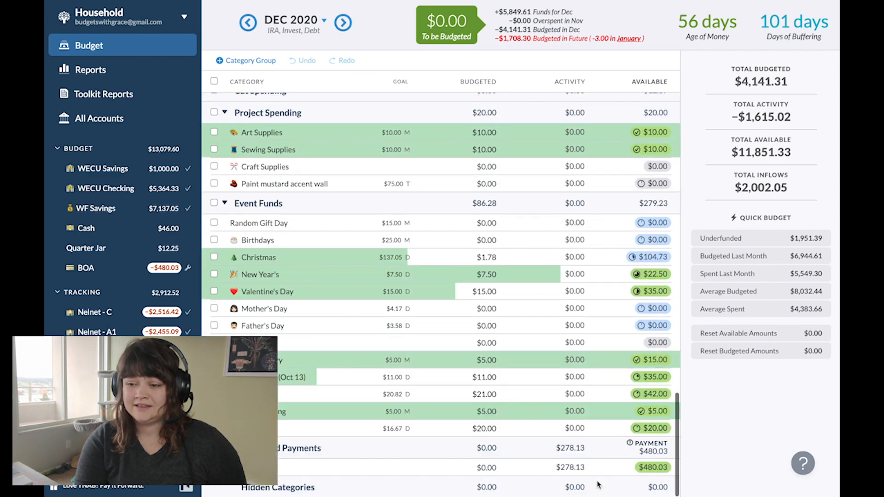
{"action": "left_click", "coordinate": [569, 467]}
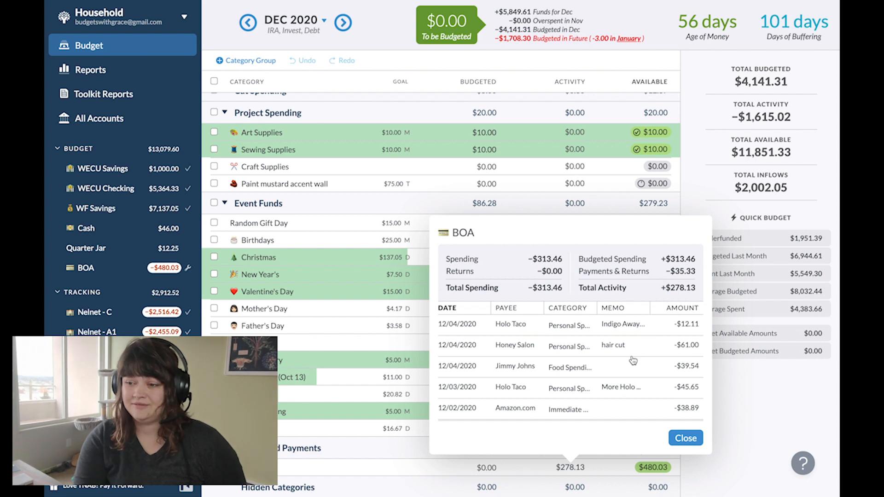
{"action": "scroll", "coordinate": [643, 383], "scroll_direction": "down", "scroll_amount": 3}
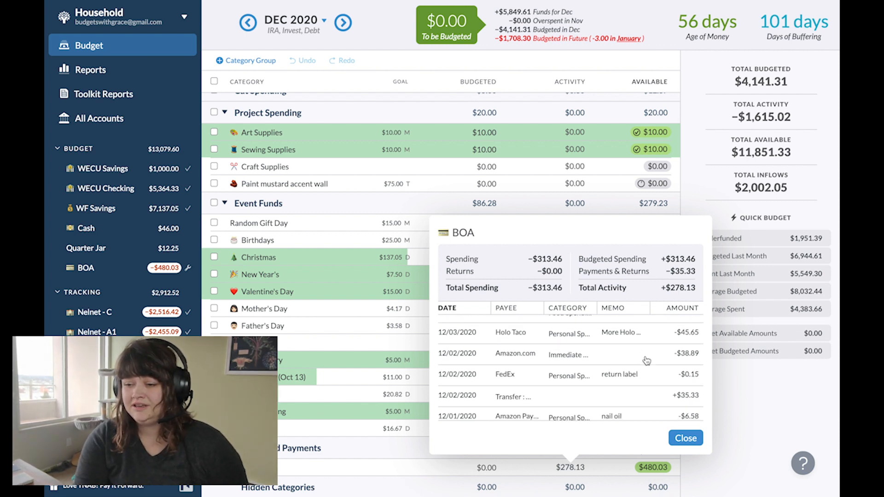
{"action": "scroll", "coordinate": [637, 408], "scroll_direction": "down", "scroll_amount": 1}
{"action": "scroll", "coordinate": [638, 408], "scroll_direction": "down", "scroll_amount": 1}
{"action": "scroll", "coordinate": [638, 374], "scroll_direction": "down", "scroll_amount": 2}
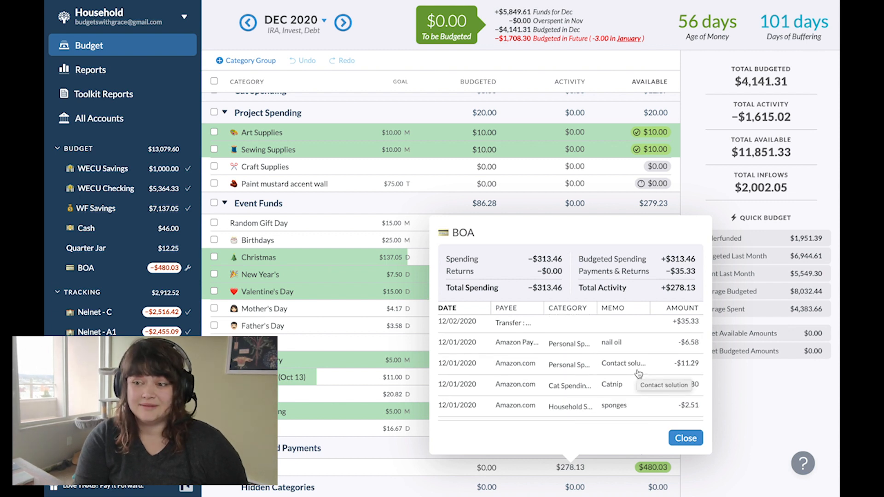
{"action": "scroll", "coordinate": [640, 384], "scroll_direction": "down", "scroll_amount": 2}
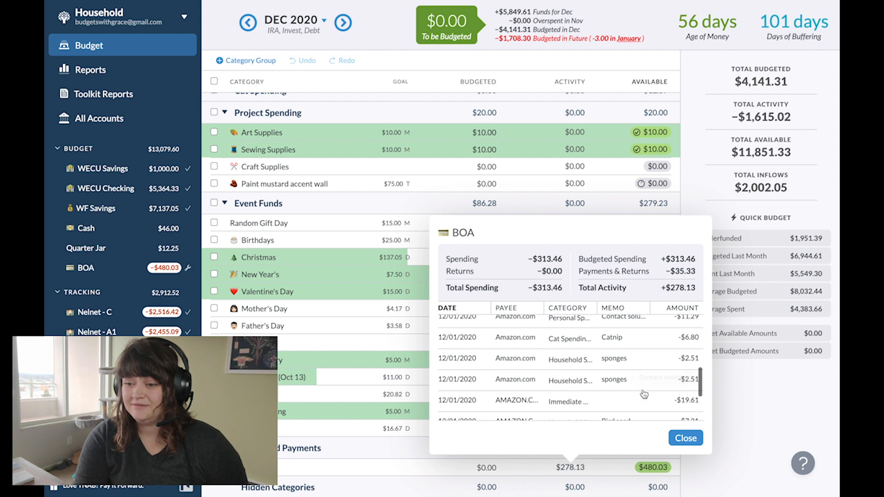
{"action": "scroll", "coordinate": [645, 405], "scroll_direction": "down", "scroll_amount": 3}
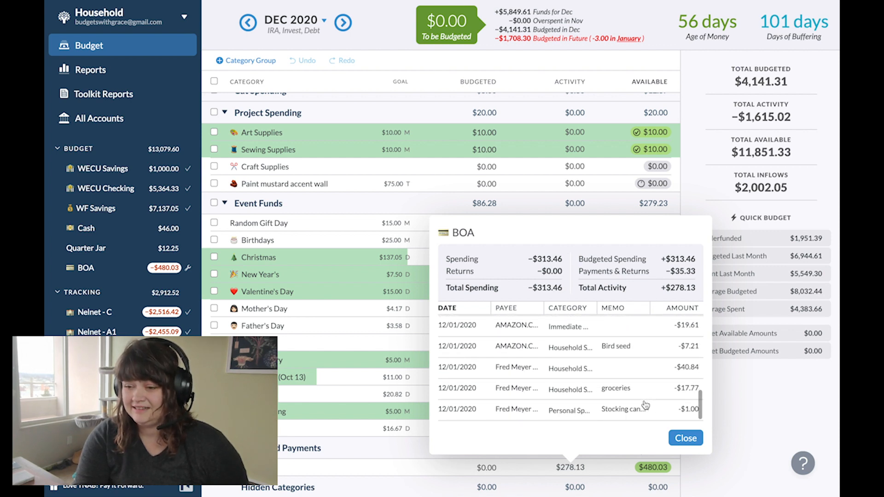
{"action": "scroll", "coordinate": [646, 402], "scroll_direction": "up", "scroll_amount": 4}
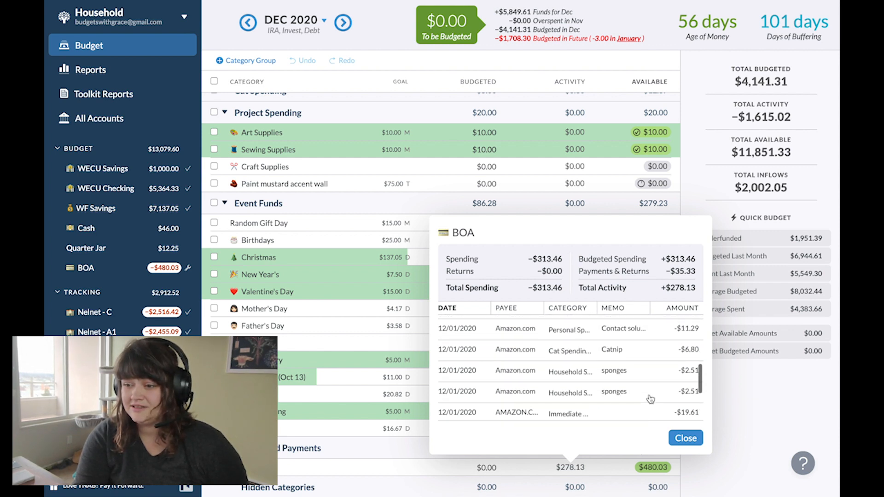
{"action": "scroll", "coordinate": [650, 399], "scroll_direction": "up", "scroll_amount": 3}
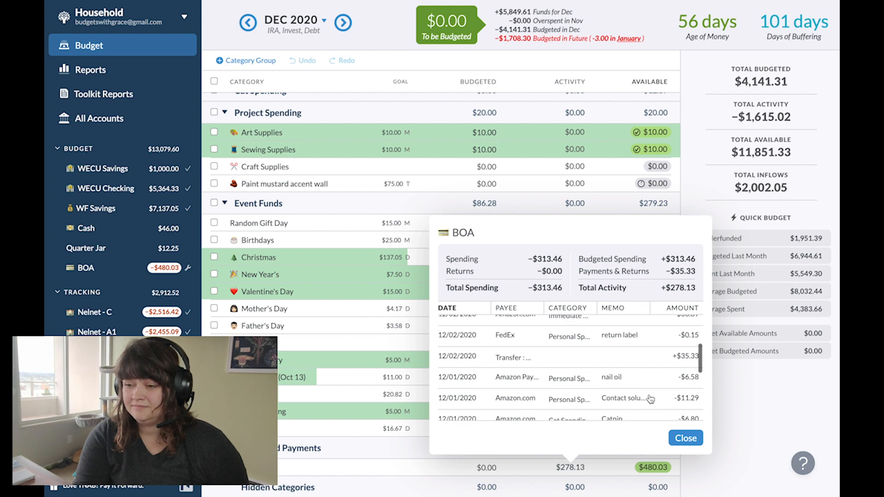
{"action": "scroll", "coordinate": [650, 398], "scroll_direction": "up", "scroll_amount": 4}
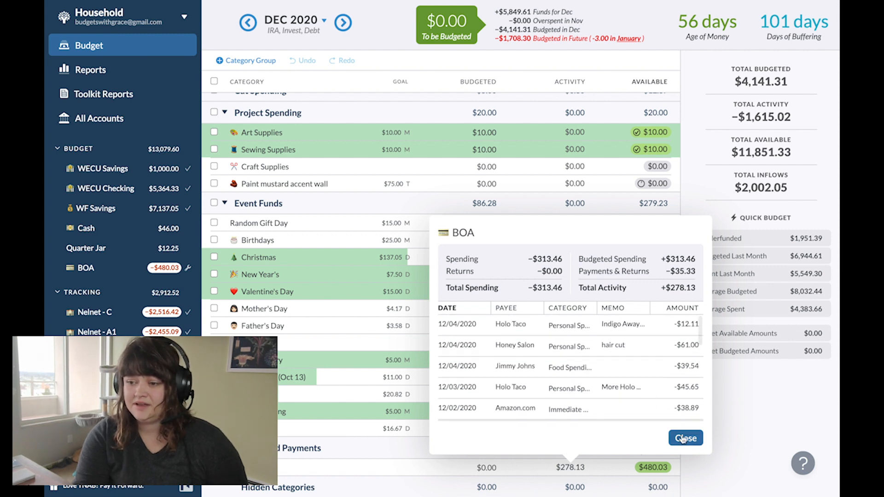
{"action": "left_click", "coordinate": [685, 438]}
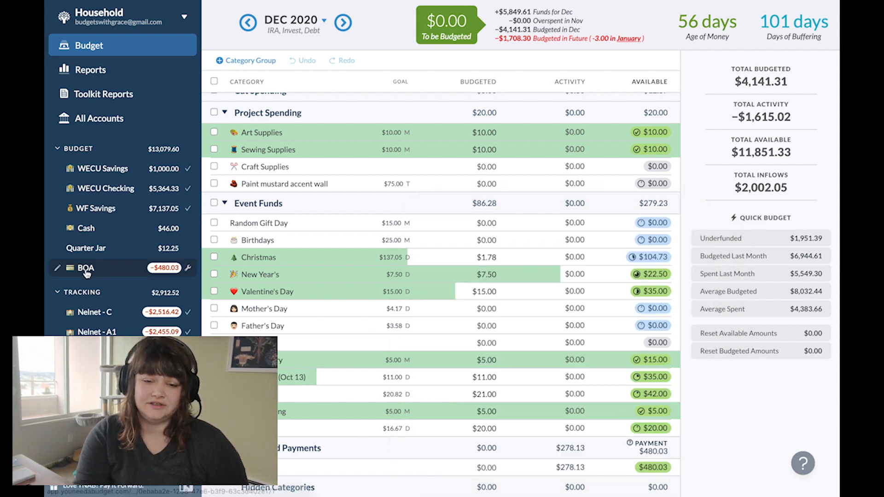
Step: Clear the search in the BOA account and record a $480.03 payment from WECU Checking
{"action": "left_click", "coordinate": [107, 273]}
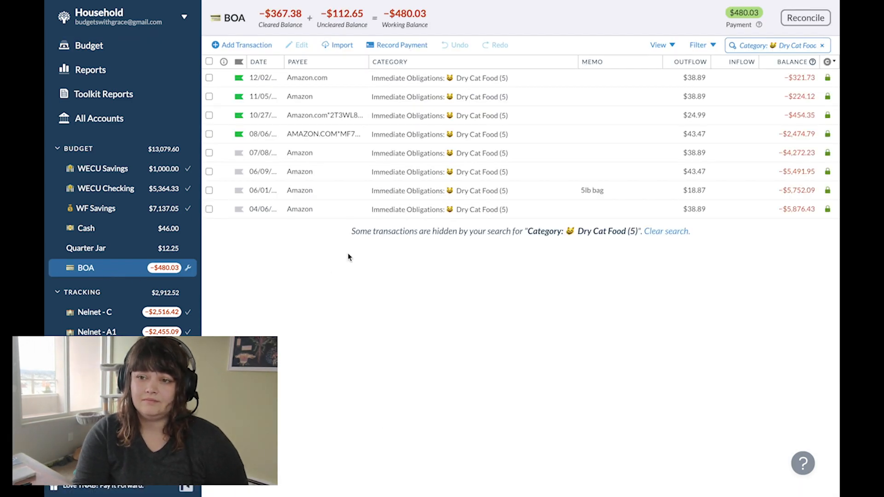
{"action": "left_click", "coordinate": [659, 234]}
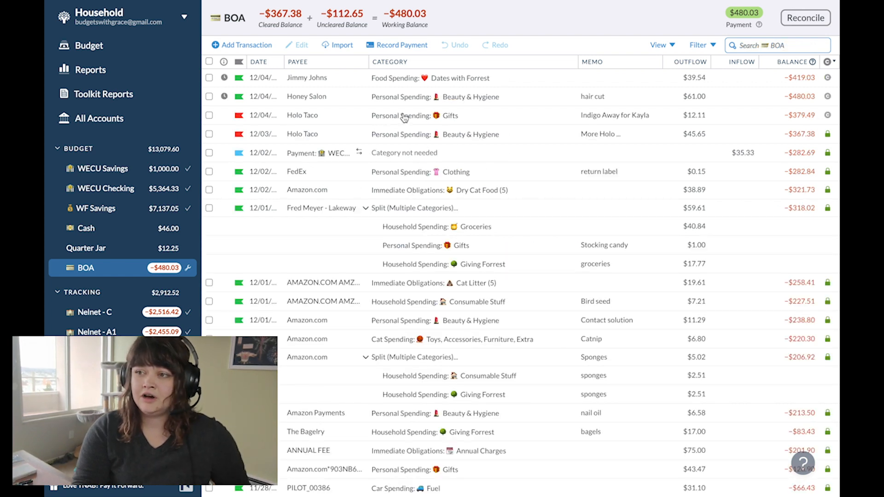
{"action": "left_click", "coordinate": [386, 46]}
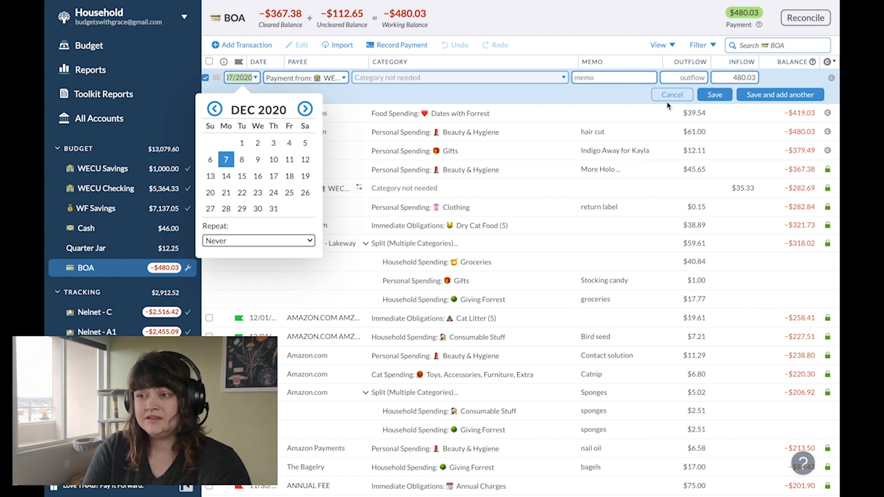
{"action": "left_click", "coordinate": [714, 95]}
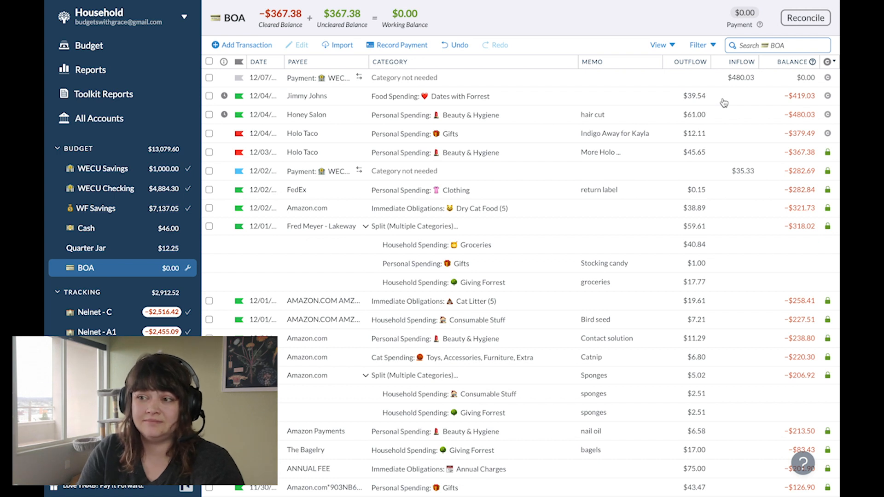
Step: Collapse the Giving, Immediate Obligations and True Expenses groups in the budget and select the Roth IRA category
{"action": "left_click", "coordinate": [169, 46]}
{"action": "left_click", "coordinate": [224, 104]}
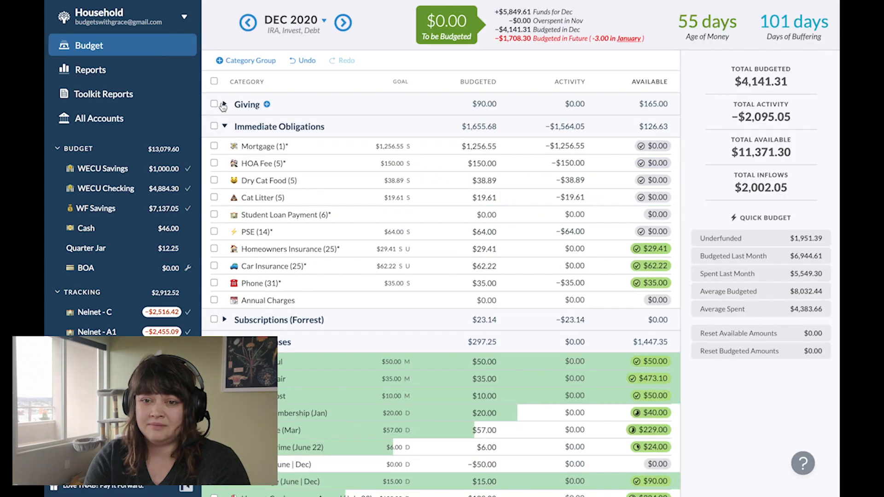
{"action": "left_click", "coordinate": [224, 127]}
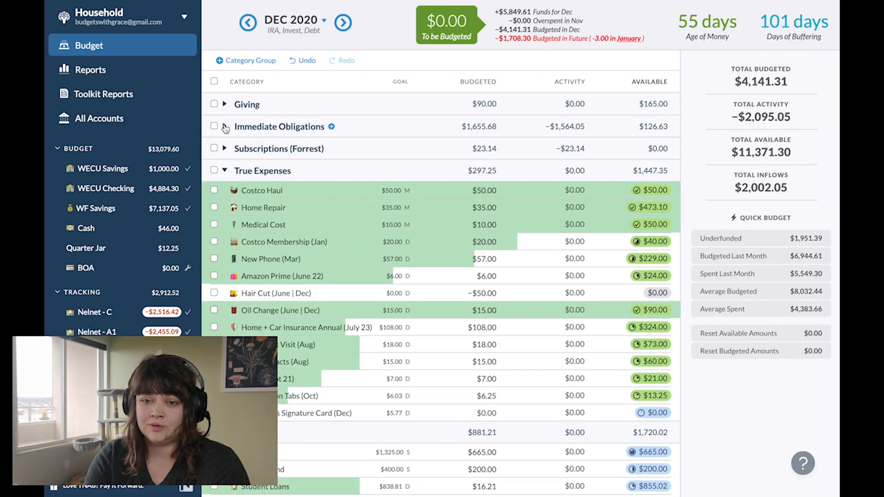
{"action": "left_click", "coordinate": [225, 171]}
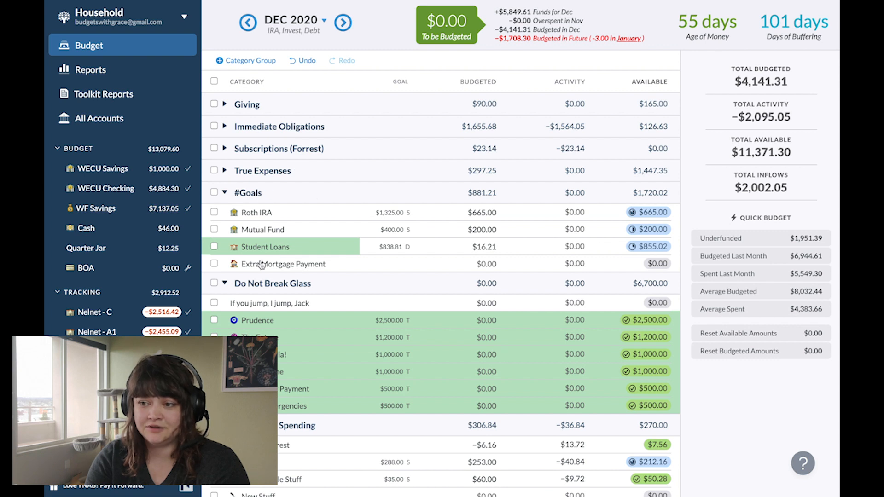
{"action": "left_click", "coordinate": [303, 215]}
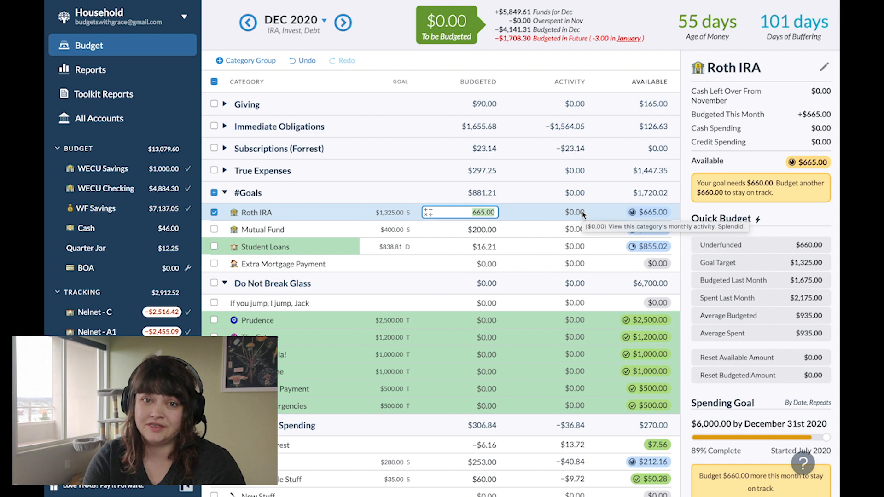
Step: Clear the search in the WECU Checking account and flag the 12/07 BOA payment and 12/06 Cash transfer as Inflow / Transfer
{"action": "left_click", "coordinate": [105, 191]}
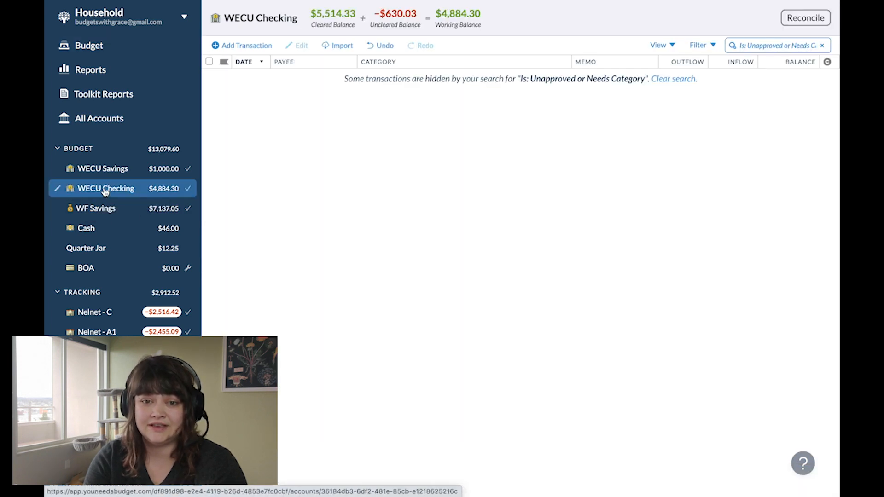
{"action": "left_click", "coordinate": [680, 80]}
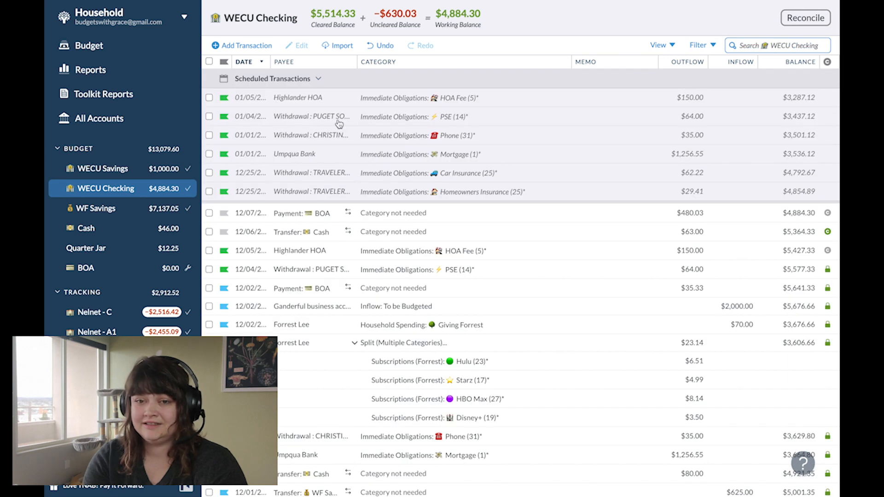
{"action": "left_click", "coordinate": [225, 232]}
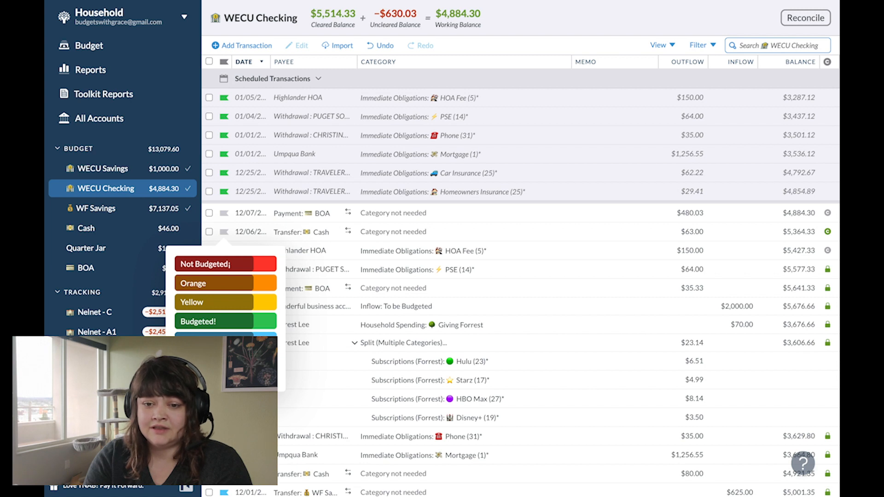
{"action": "left_click", "coordinate": [224, 213]}
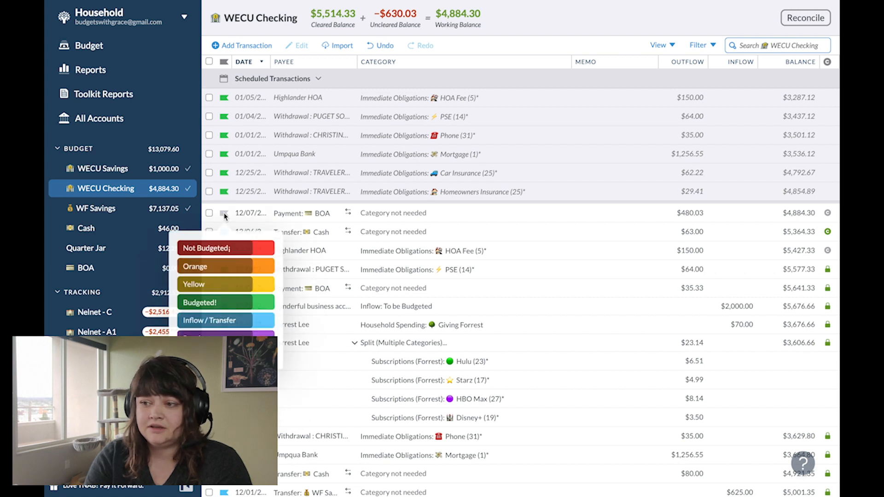
{"action": "left_click", "coordinate": [216, 320]}
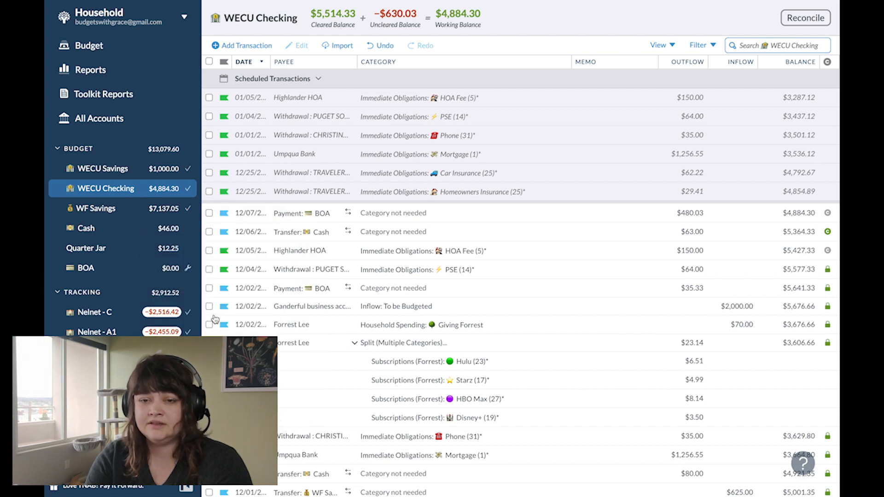
Step: Add a 12/07/2020 transfer to Van Roth IRA in WECU Checking with category #Goals: Roth IRA and an outflow of $335
{"action": "left_click", "coordinate": [226, 50]}
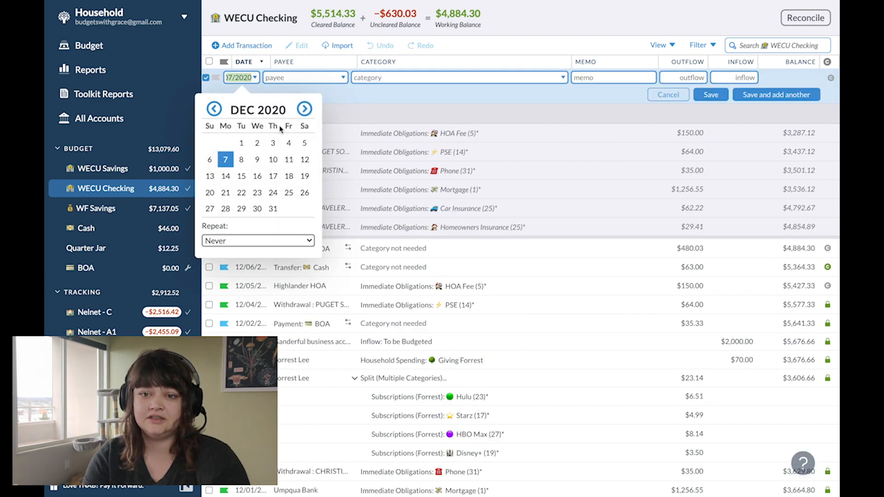
{"action": "key", "text": "Tab"}
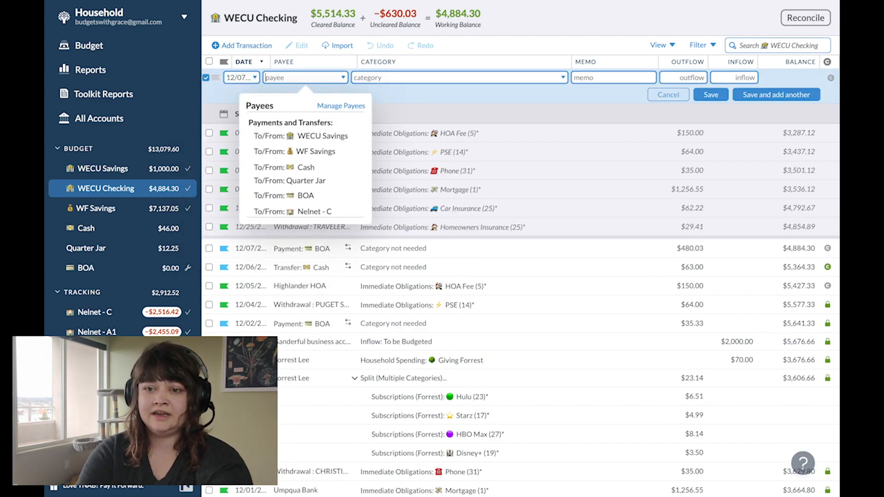
{"action": "type", "text": "van"}
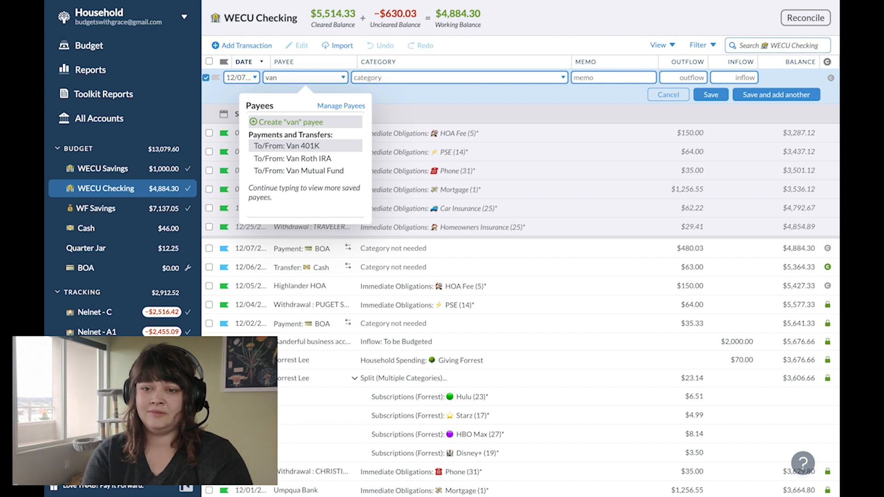
{"action": "key", "text": "Down"}
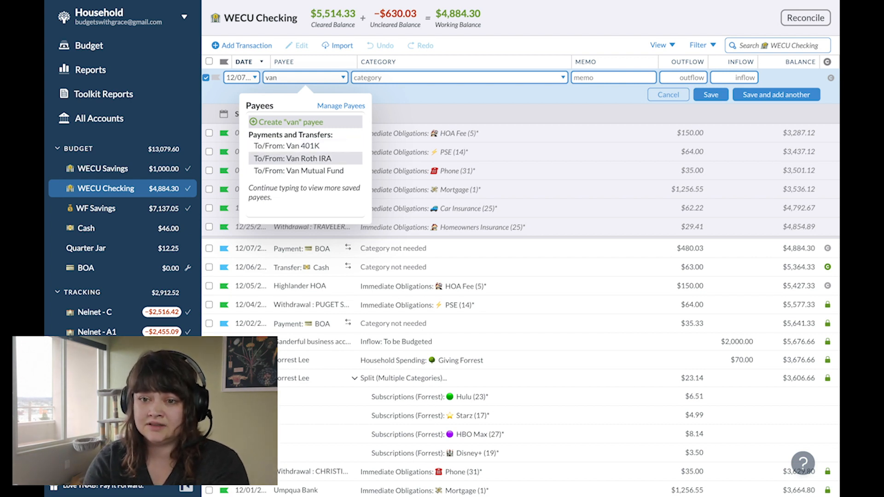
{"action": "key", "text": "Return"}
{"action": "key", "text": "Tab"}
{"action": "key", "text": "Tab"}
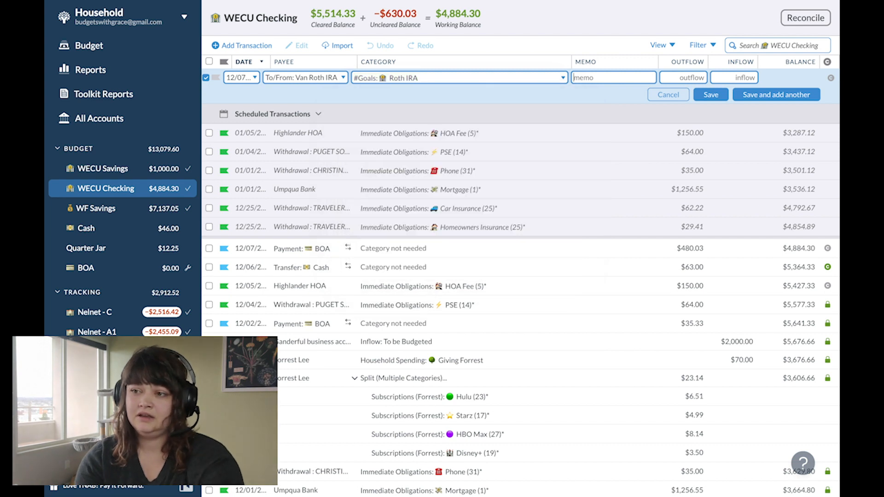
{"action": "type", "text": "33"}
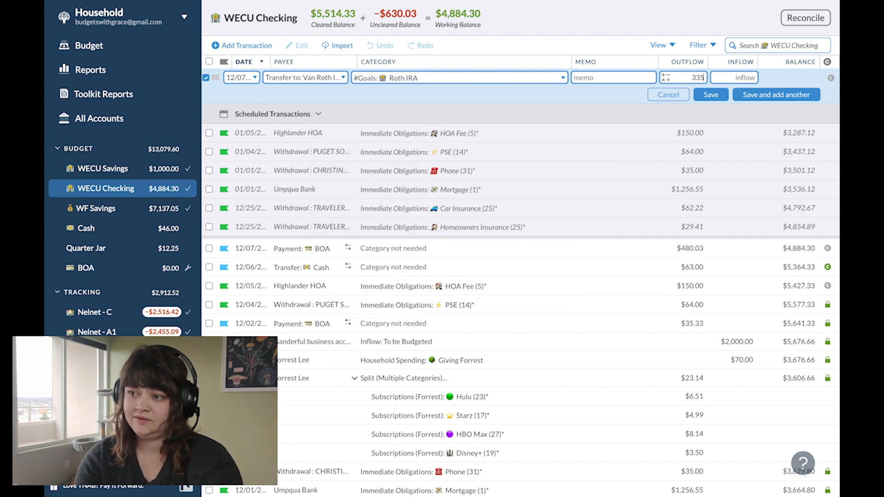
{"action": "type", "text": "5"}
{"action": "key", "text": "Return"}
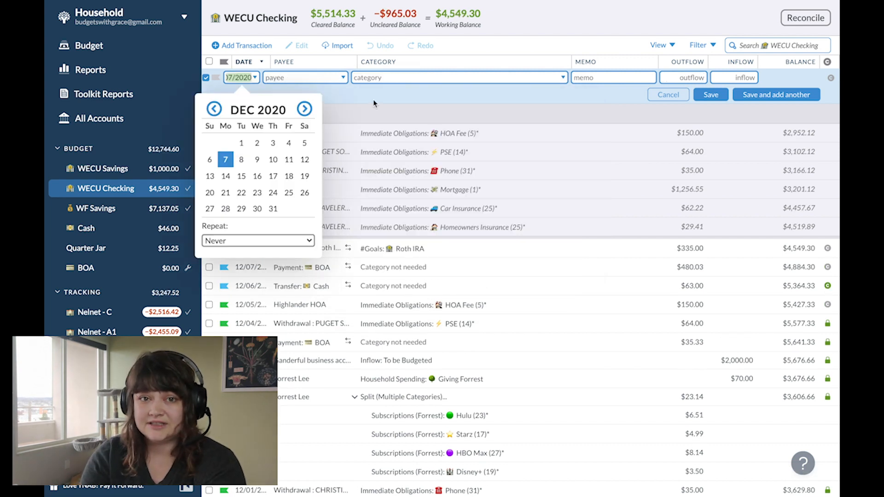
Step: Save a 12/07/2020 transfer from WECU Checking to Van Mutual Fund with category #Goals: Mutual Fund and an outflow of $100
{"action": "key", "text": "Tab"}
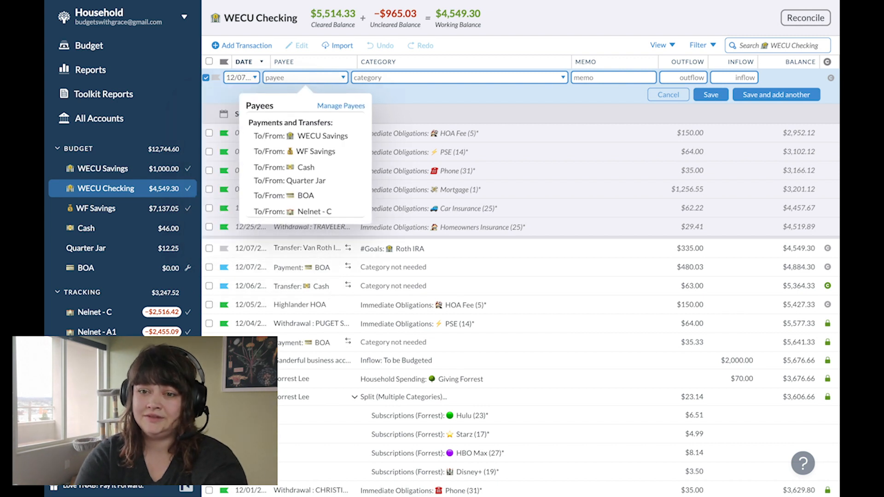
{"action": "type", "text": "in"}
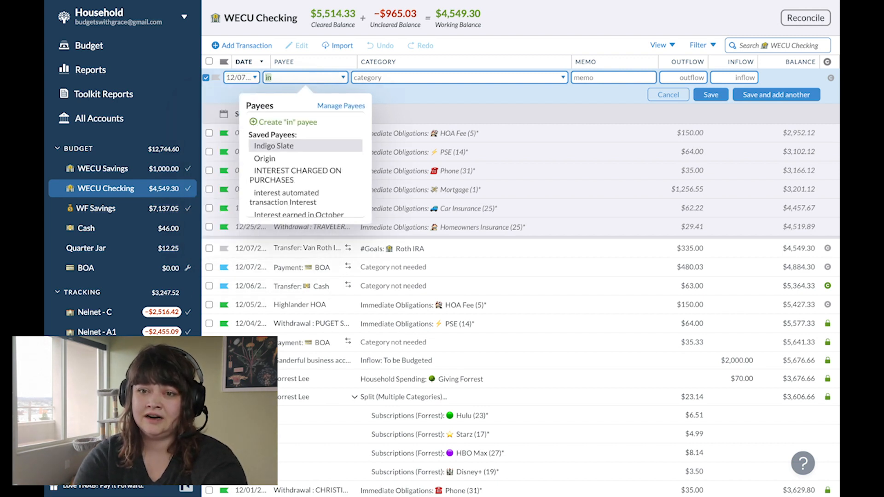
{"action": "type", "text": "van"}
{"action": "key", "text": "Down"}
{"action": "key", "text": "Down"}
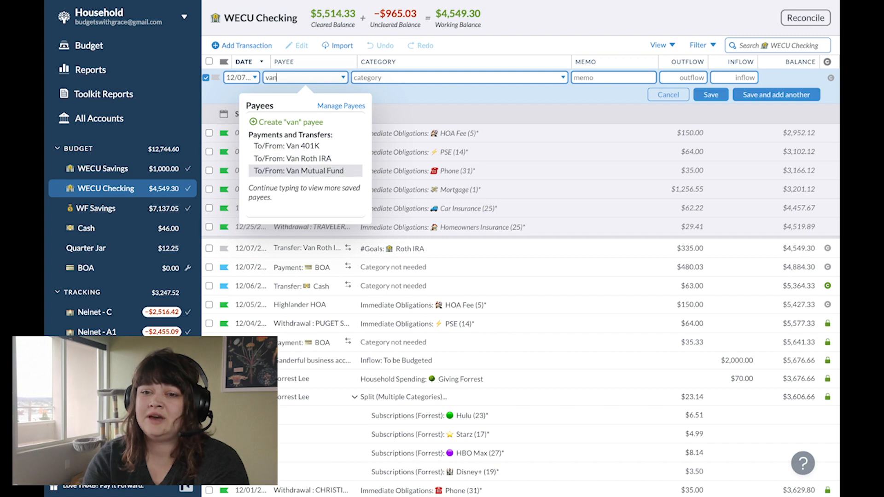
{"action": "key", "text": "Tab"}
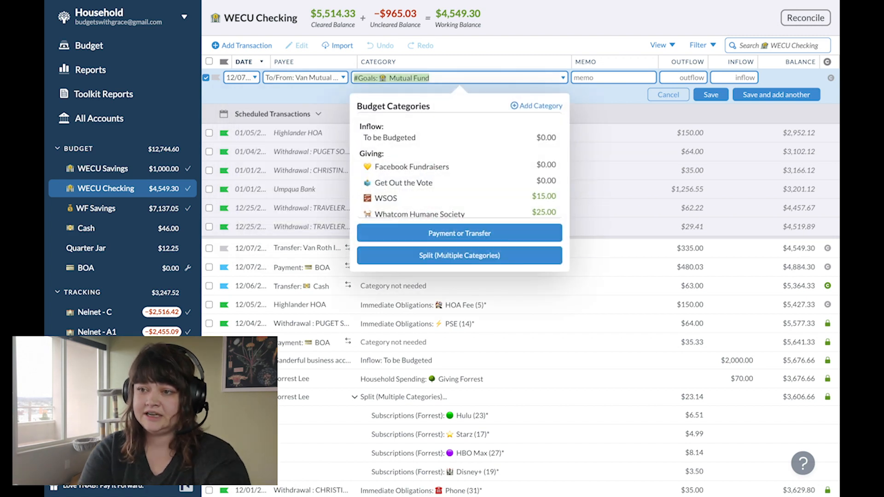
{"action": "key", "text": "Tab"}
{"action": "key", "text": "Tab"}
{"action": "type", "text": "100"}
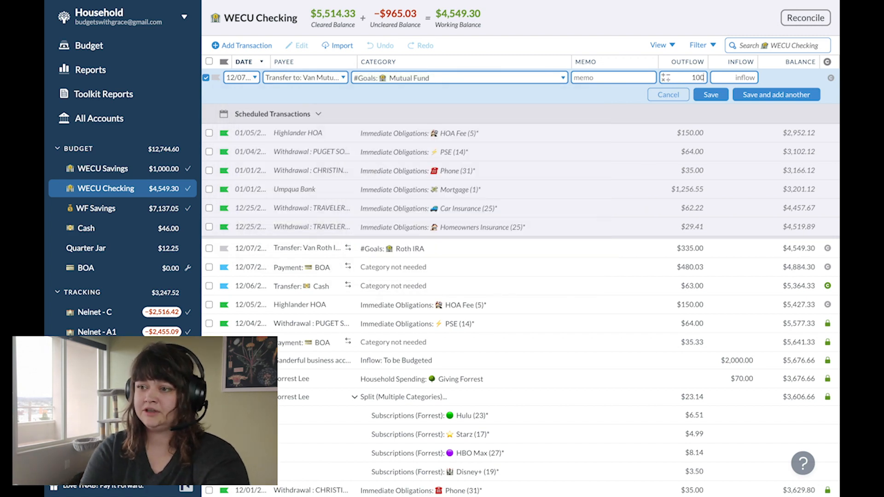
{"action": "left_click", "coordinate": [711, 97]}
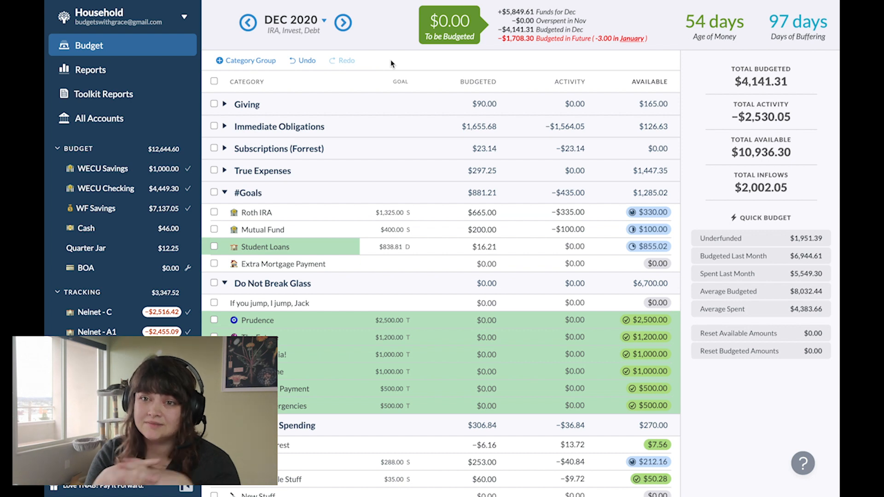
Step: Check the January 2021 budget, return to December 2020 and cover the Misc. overspending with Household Spending: Groceries
{"action": "left_click", "coordinate": [342, 23]}
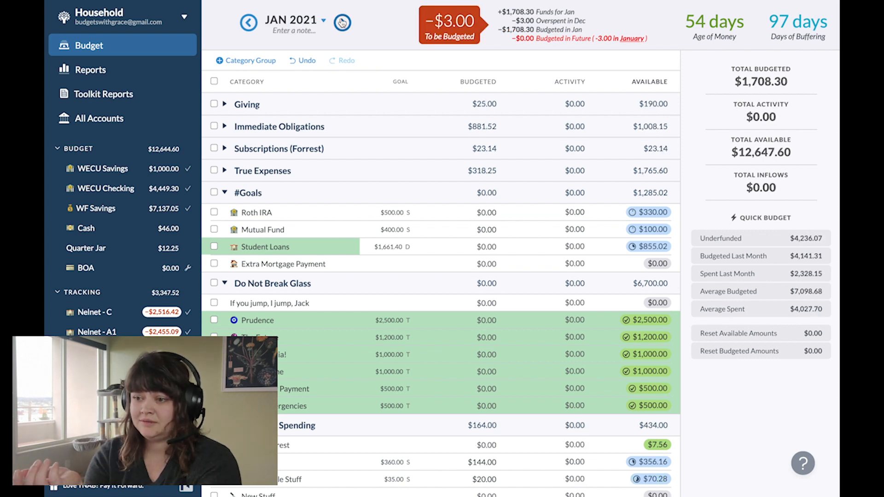
{"action": "left_click", "coordinate": [249, 22]}
{"action": "scroll", "coordinate": [245, 306], "scroll_direction": "down", "scroll_amount": 9}
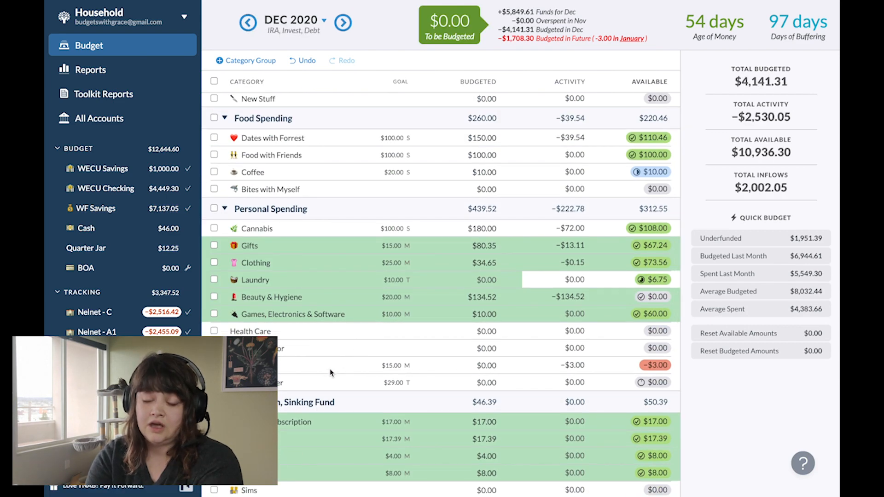
{"action": "left_click", "coordinate": [663, 369]}
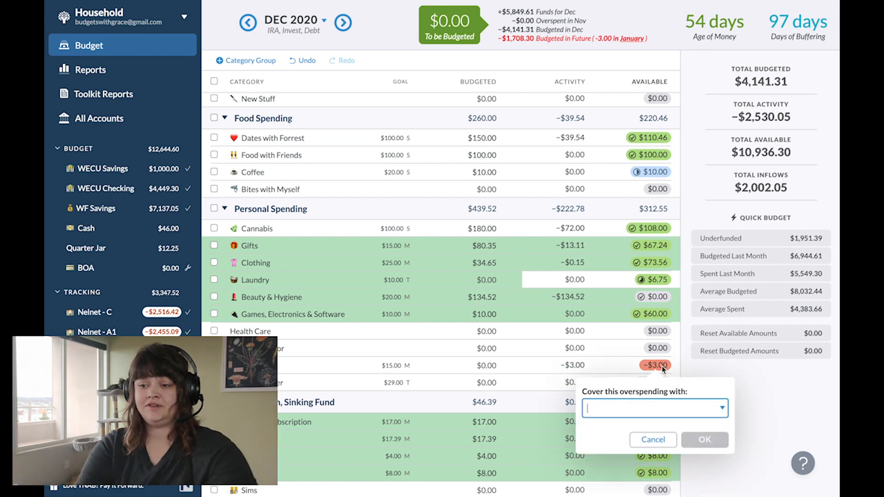
{"action": "type", "text": "gro"}
{"action": "key", "text": "Return"}
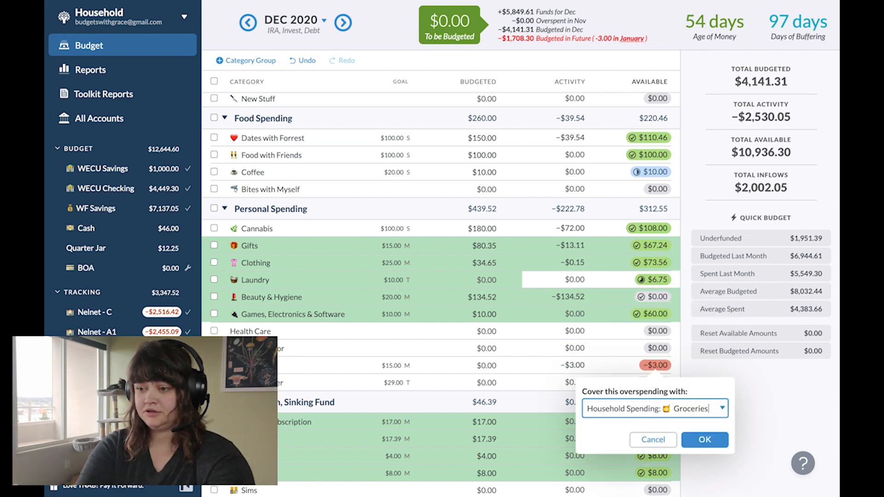
{"action": "key", "text": "Return"}
Step: Expand the Giving, Immediate Obligations, Subscriptions and True Expenses groups in the January 2021 budget
{"action": "scroll", "coordinate": [359, 191], "scroll_direction": "up", "scroll_amount": 5}
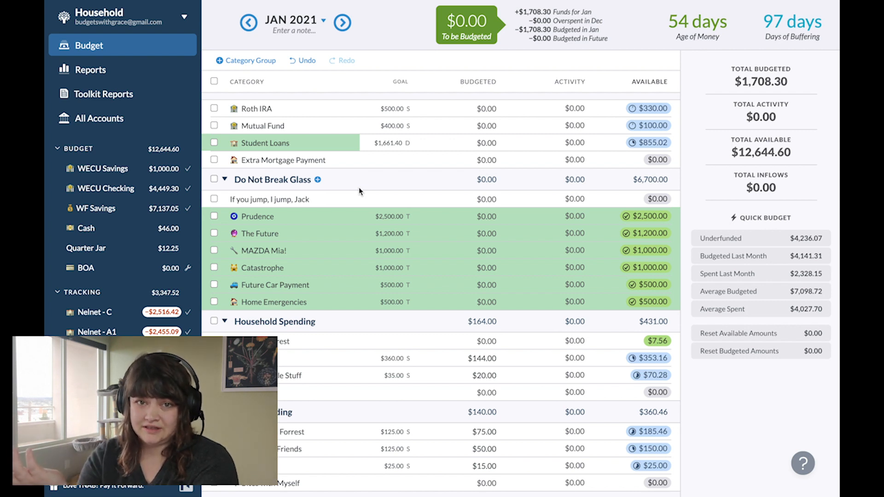
{"action": "scroll", "coordinate": [360, 191], "scroll_direction": "up", "scroll_amount": 2}
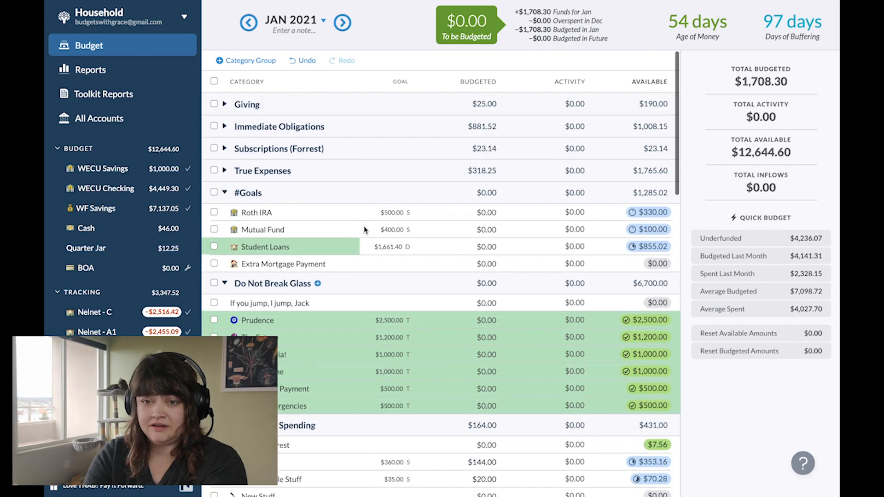
{"action": "left_click", "coordinate": [225, 104]}
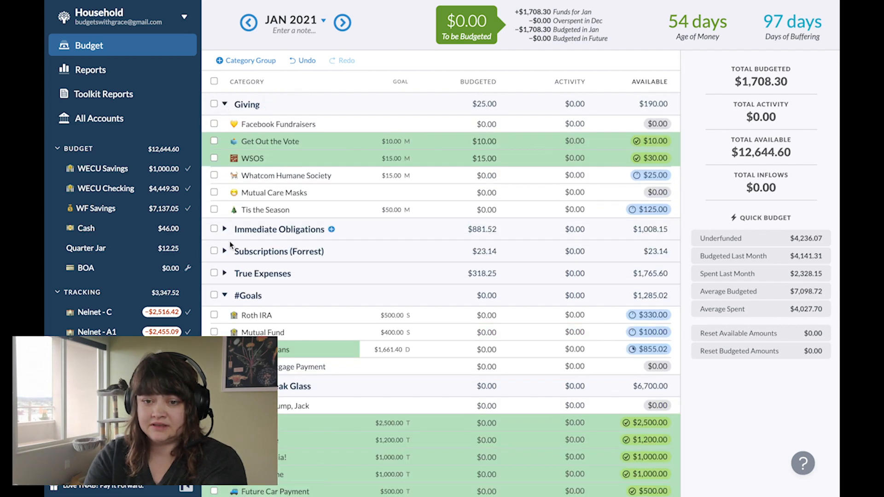
{"action": "left_click", "coordinate": [225, 229]}
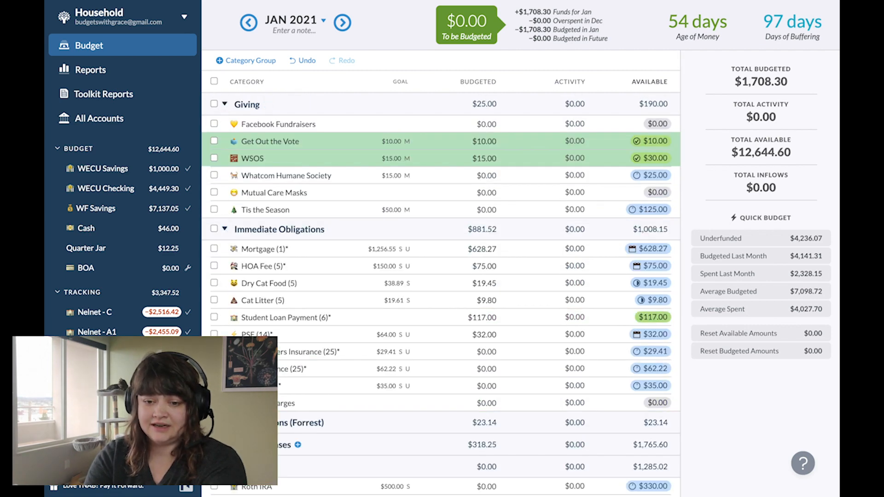
{"action": "left_click", "coordinate": [224, 422]}
{"action": "scroll", "coordinate": [225, 425], "scroll_direction": "down", "scroll_amount": 2}
{"action": "left_click", "coordinate": [225, 427]}
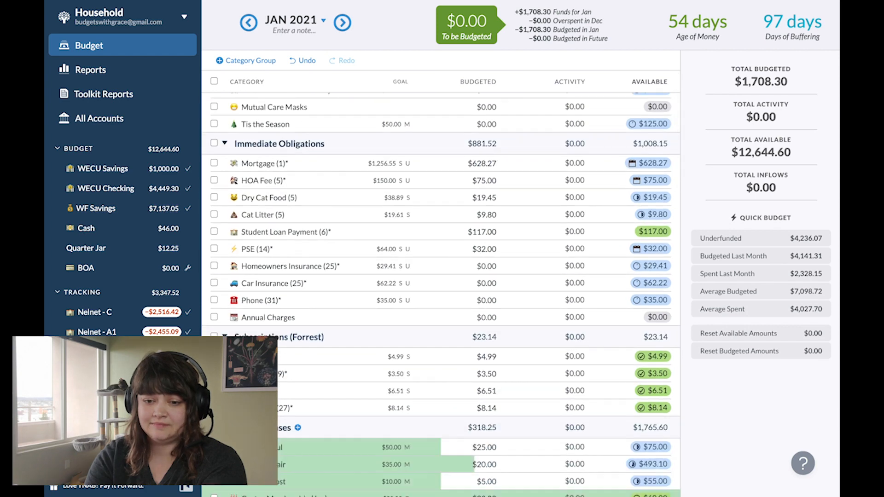
Step: Select the Giving group, leaving out Whatcom Humane Society, Mutual Care Masks and Tis the Season
{"action": "scroll", "coordinate": [215, 108], "scroll_direction": "up", "scroll_amount": 2}
{"action": "left_click", "coordinate": [214, 104]}
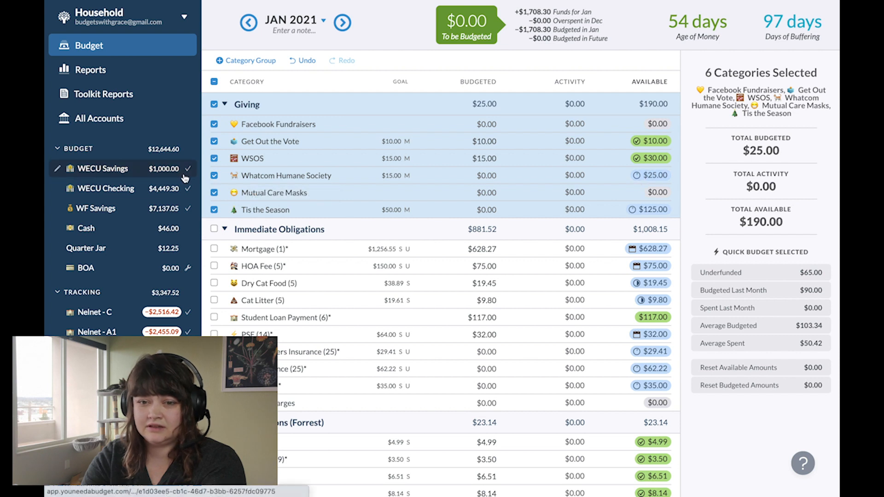
{"action": "left_click", "coordinate": [214, 175]}
{"action": "left_click", "coordinate": [216, 194]}
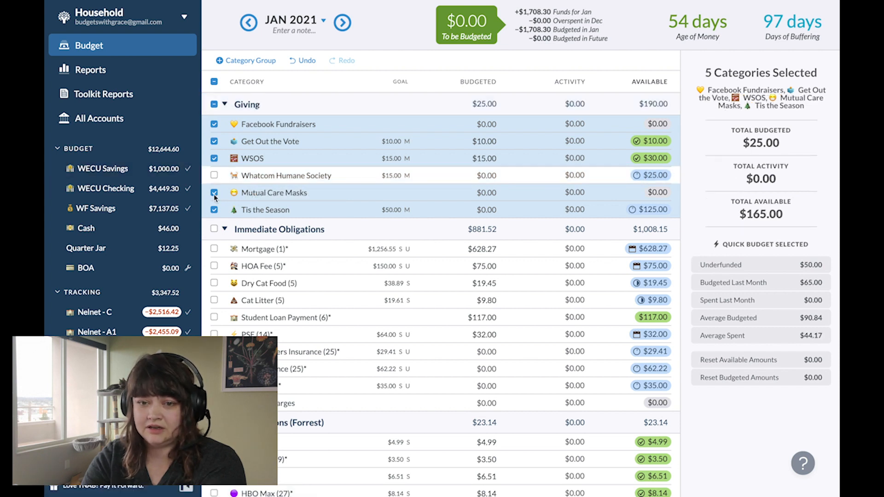
{"action": "left_click", "coordinate": [214, 209]}
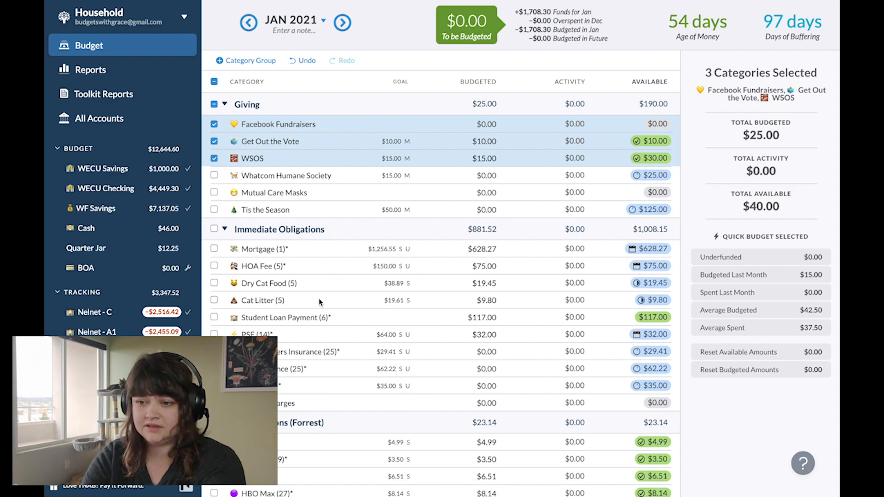
Step: Add the True Expenses group to the selection, leaving out Costco Haul, Home Repair and Costco Membership (Jan)
{"action": "scroll", "coordinate": [319, 302], "scroll_direction": "down", "scroll_amount": 5}
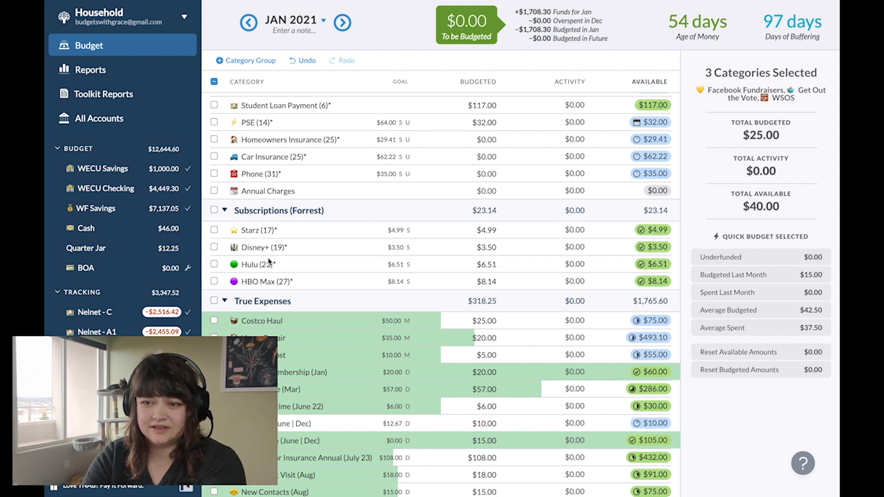
{"action": "scroll", "coordinate": [249, 258], "scroll_direction": "down", "scroll_amount": 2}
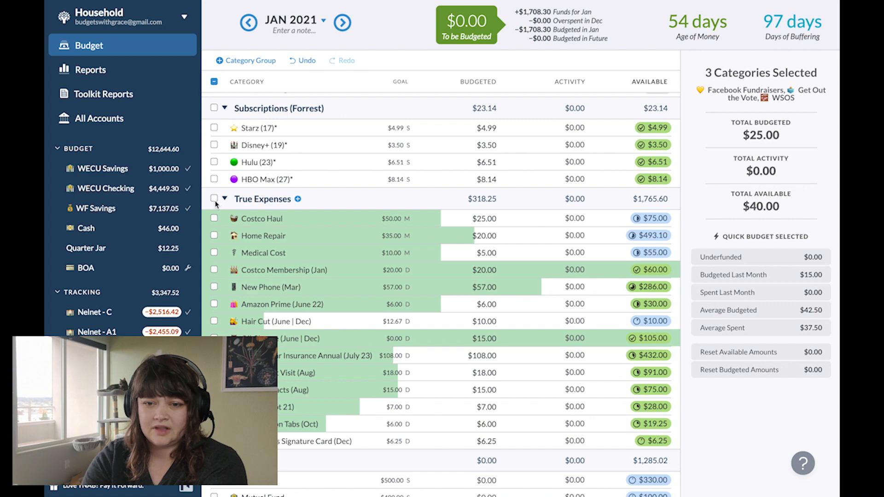
{"action": "left_click", "coordinate": [214, 199]}
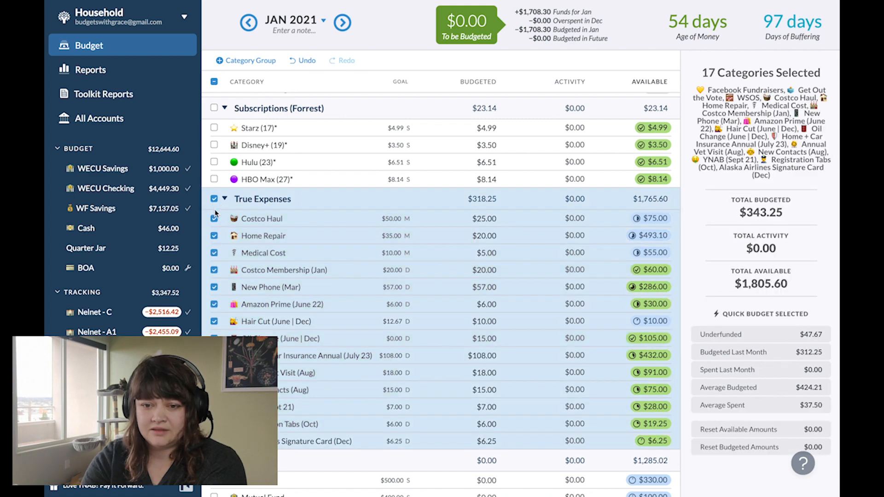
{"action": "left_click", "coordinate": [214, 219]}
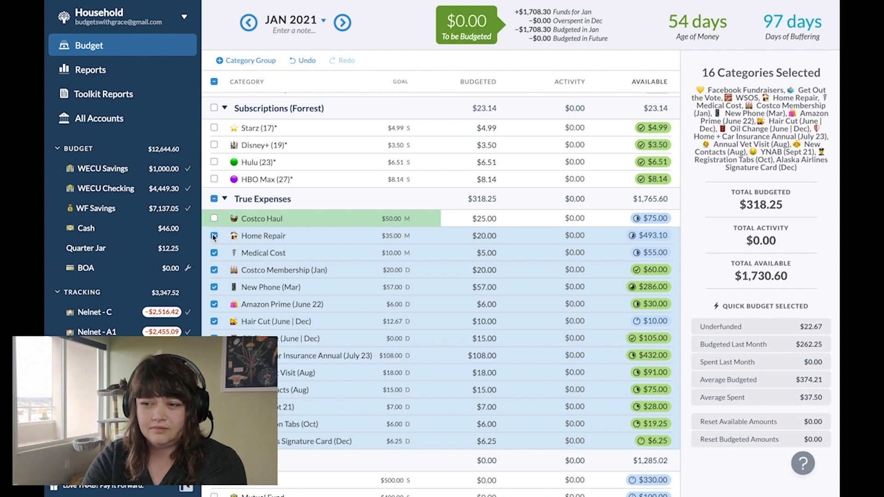
{"action": "left_click", "coordinate": [214, 236]}
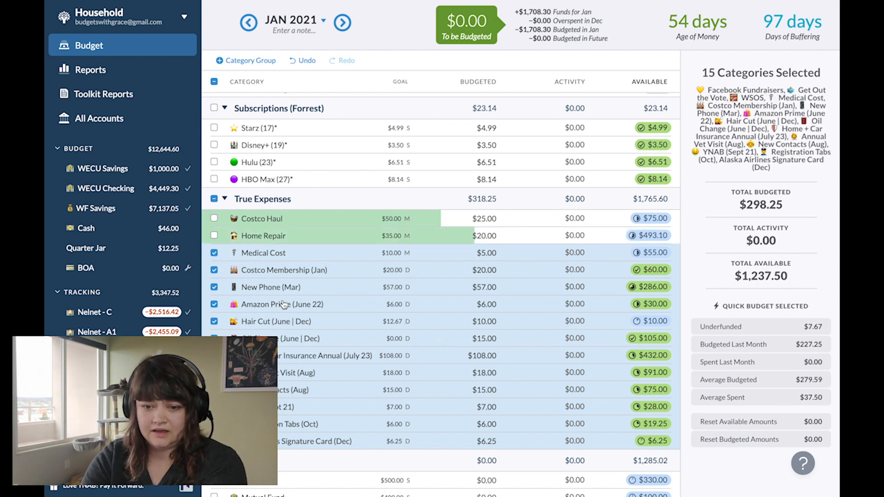
{"action": "left_click", "coordinate": [213, 271]}
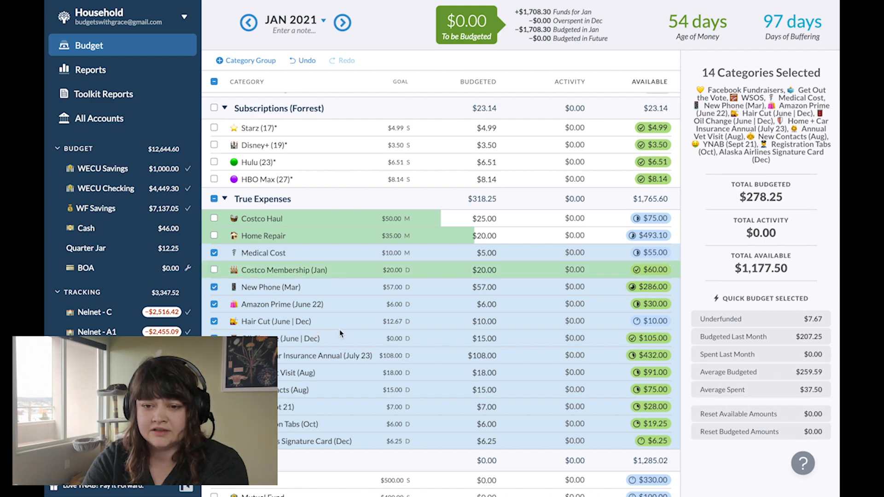
Step: Add all categories in the #Goals and Do Not Break Glass groups to the selection
{"action": "scroll", "coordinate": [381, 323], "scroll_direction": "down", "scroll_amount": 1}
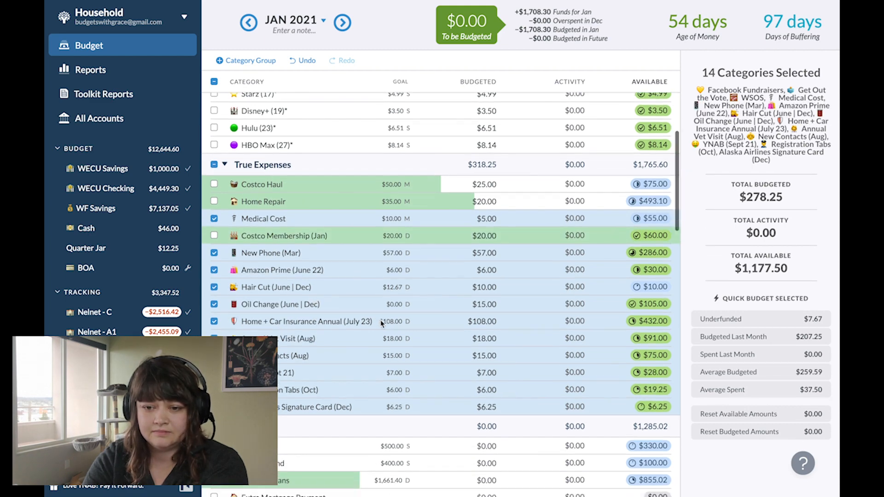
{"action": "scroll", "coordinate": [381, 324], "scroll_direction": "down", "scroll_amount": 4}
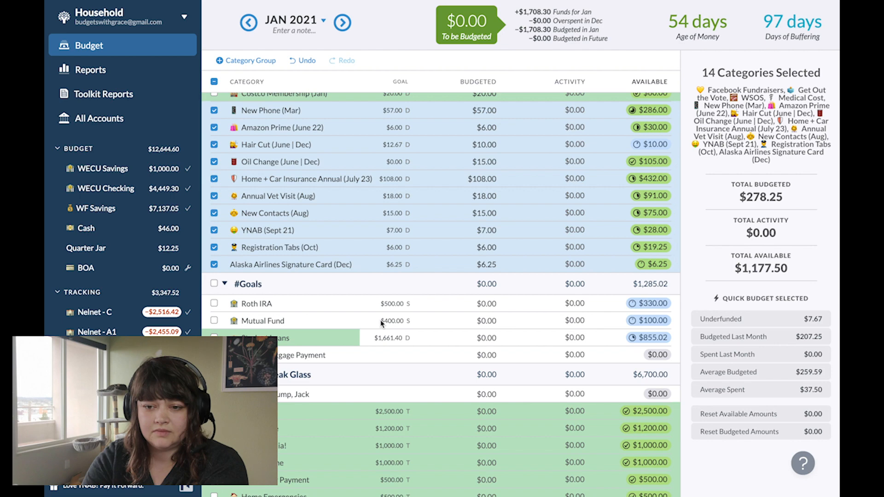
{"action": "left_click", "coordinate": [214, 283]}
{"action": "scroll", "coordinate": [357, 368], "scroll_direction": "down", "scroll_amount": 1}
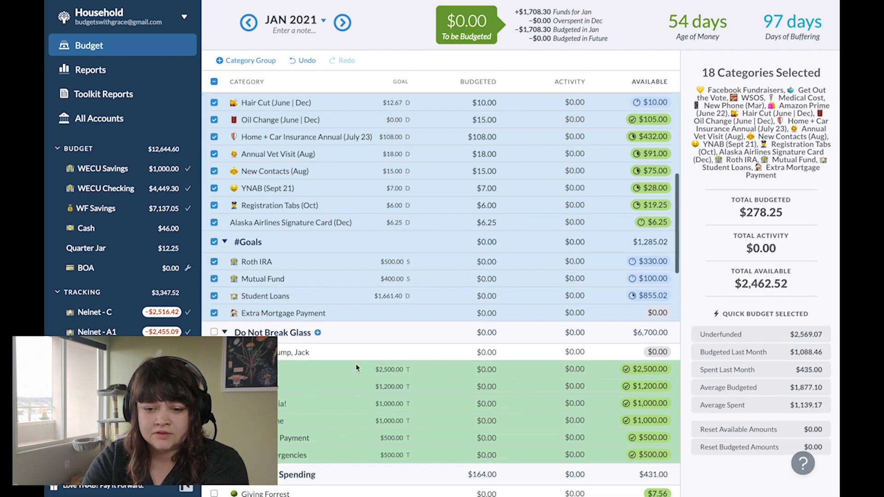
{"action": "scroll", "coordinate": [356, 368], "scroll_direction": "down", "scroll_amount": 1}
{"action": "left_click", "coordinate": [214, 283]}
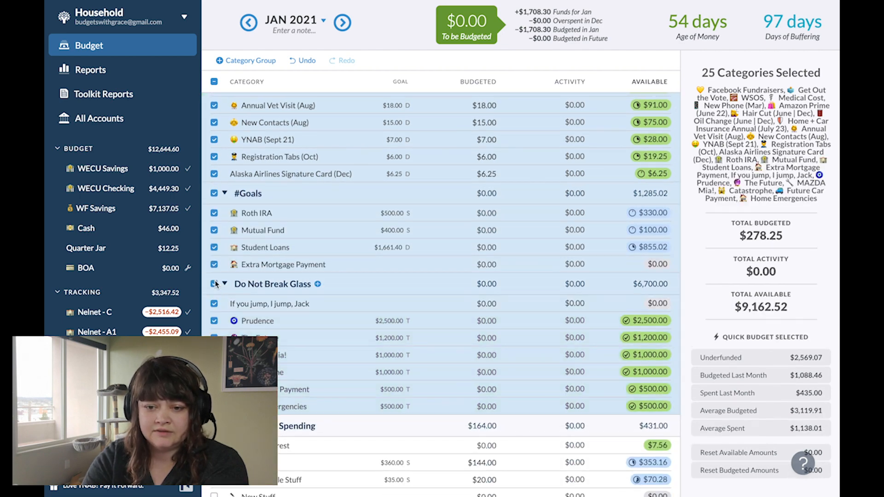
Step: Add the whole Event Funds group to the selected categories
{"action": "scroll", "coordinate": [351, 347], "scroll_direction": "down", "scroll_amount": 3}
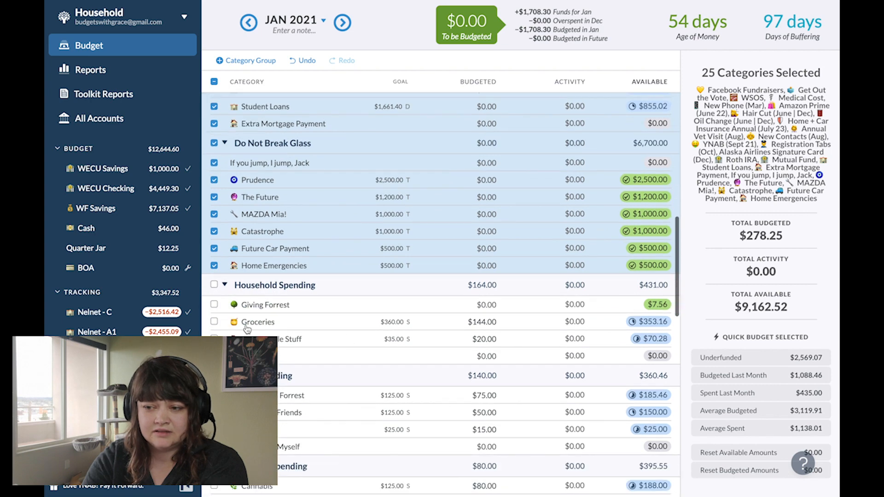
{"action": "scroll", "coordinate": [226, 339], "scroll_direction": "down", "scroll_amount": 1}
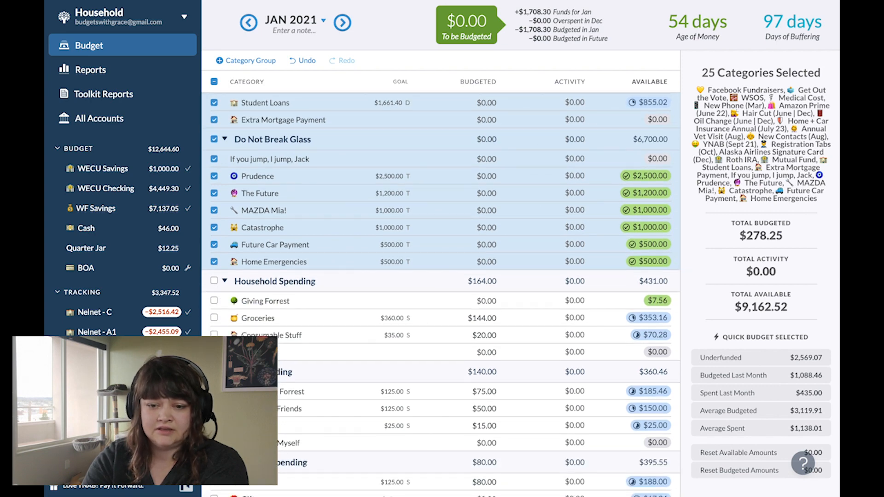
{"action": "scroll", "coordinate": [441, 294], "scroll_direction": "down", "scroll_amount": 5}
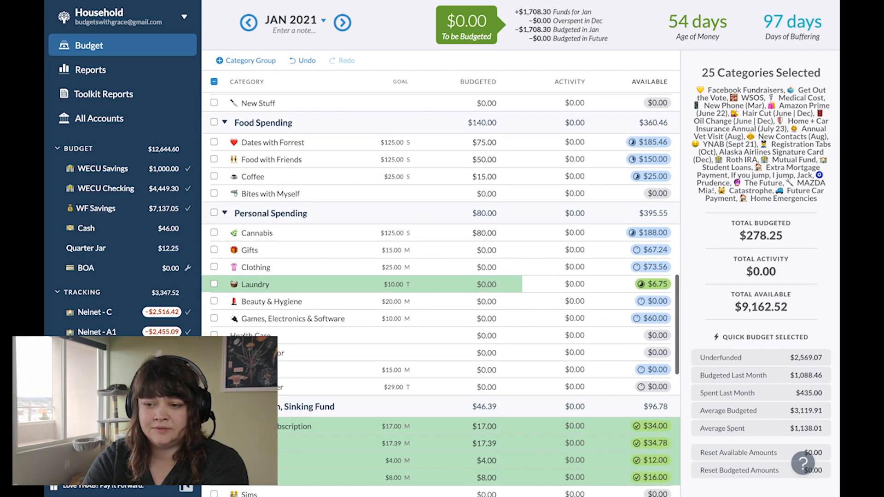
{"action": "scroll", "coordinate": [242, 336], "scroll_direction": "down", "scroll_amount": 3}
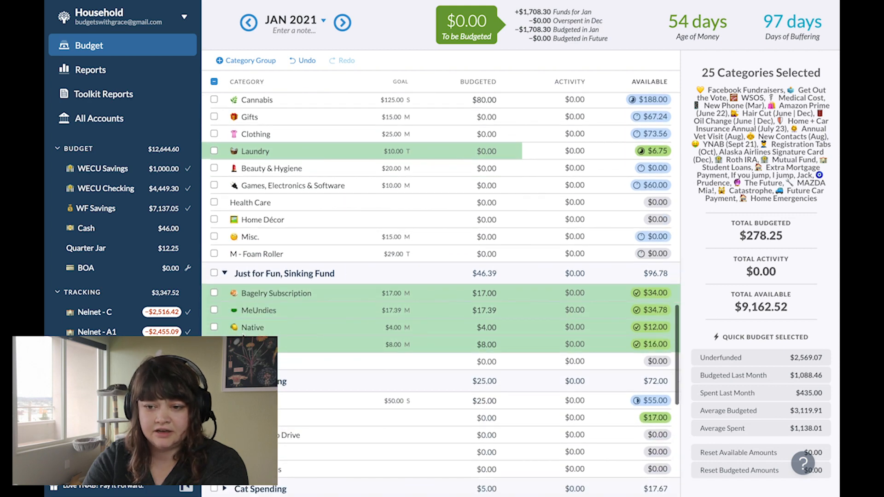
{"action": "scroll", "coordinate": [242, 337], "scroll_direction": "down", "scroll_amount": 2}
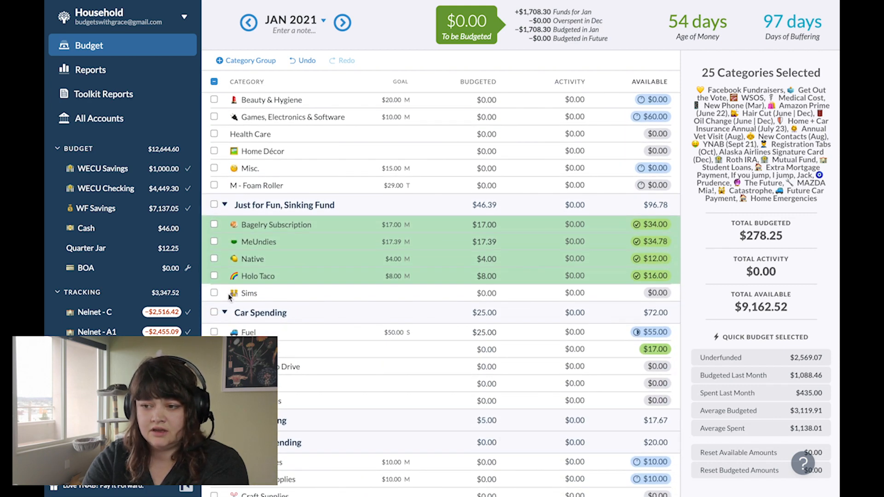
{"action": "scroll", "coordinate": [319, 357], "scroll_direction": "down", "scroll_amount": 8}
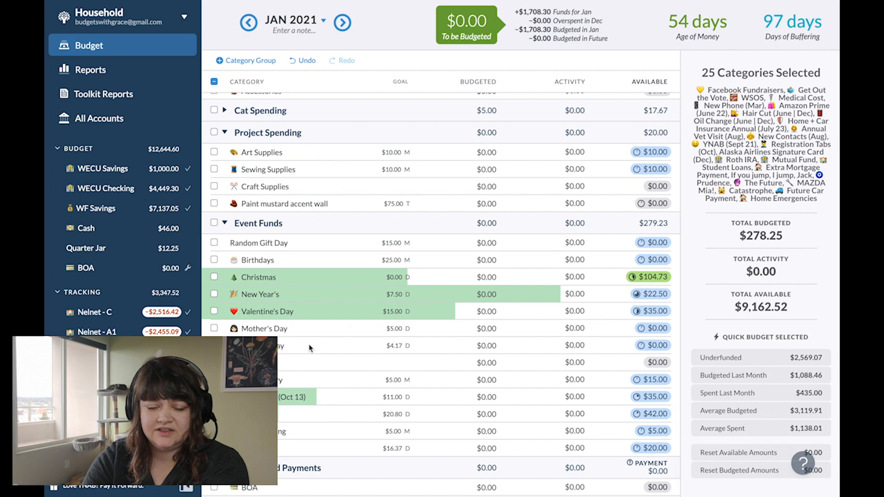
{"action": "left_click", "coordinate": [214, 223]}
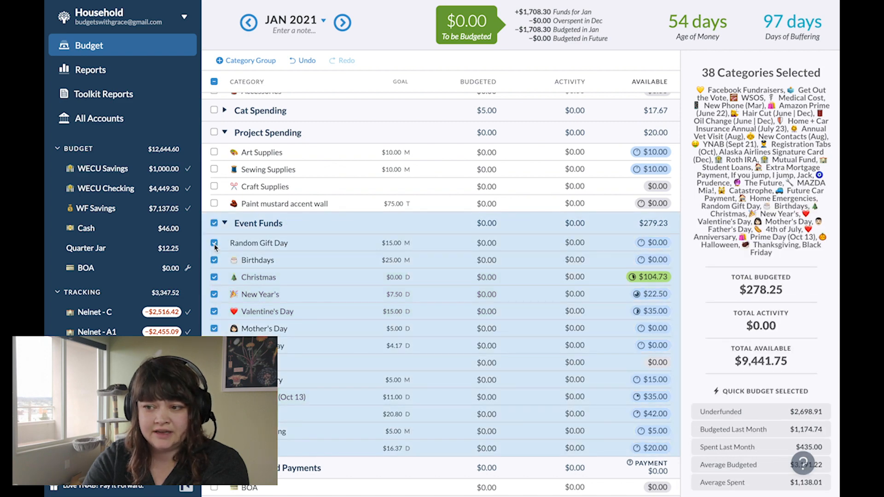
Step: Remove Random Gift Day, Birthdays, Christmas and New Year's in the Event Funds group from the selected categories
{"action": "left_click", "coordinate": [214, 243]}
{"action": "left_click", "coordinate": [214, 260]}
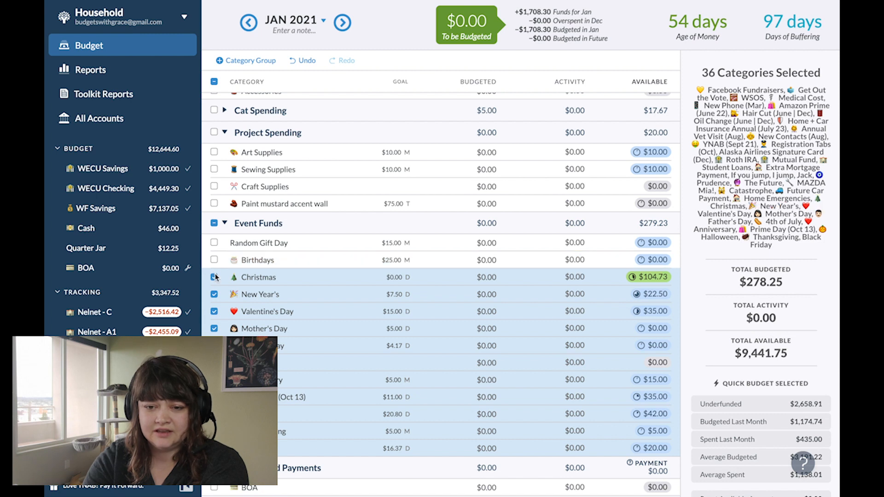
{"action": "left_click", "coordinate": [214, 277]}
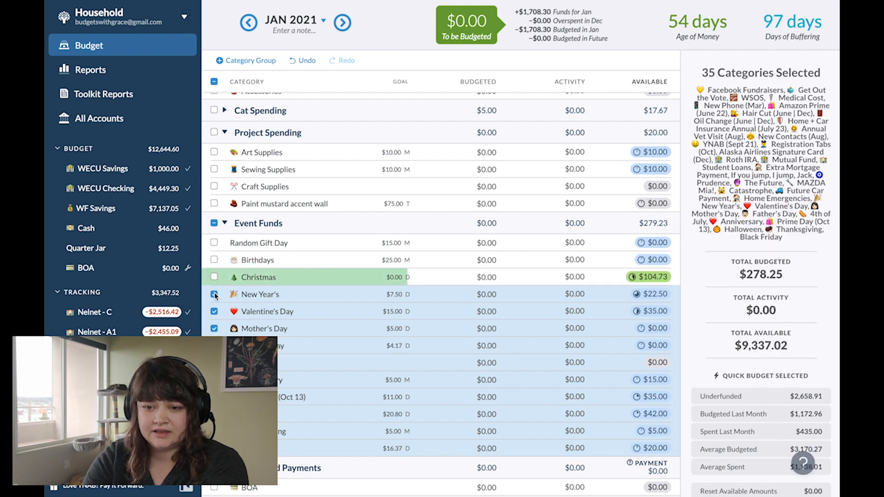
{"action": "left_click", "coordinate": [214, 295]}
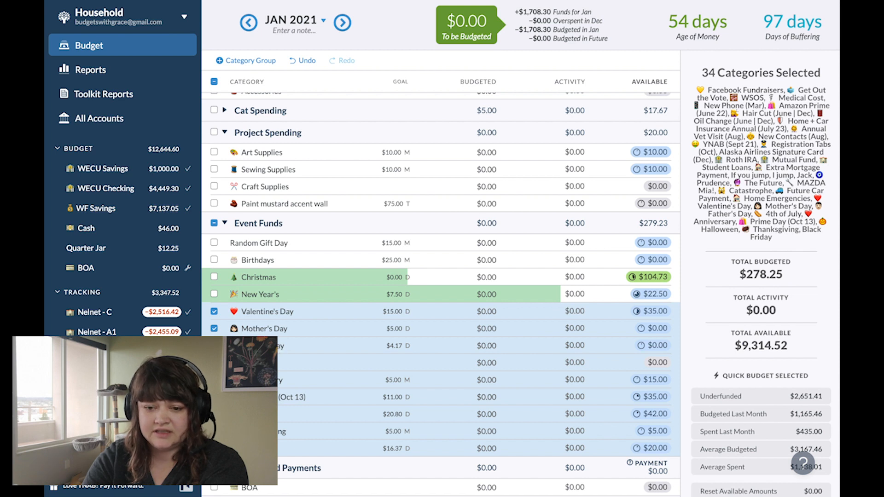
{"action": "left_click", "coordinate": [458, 264]}
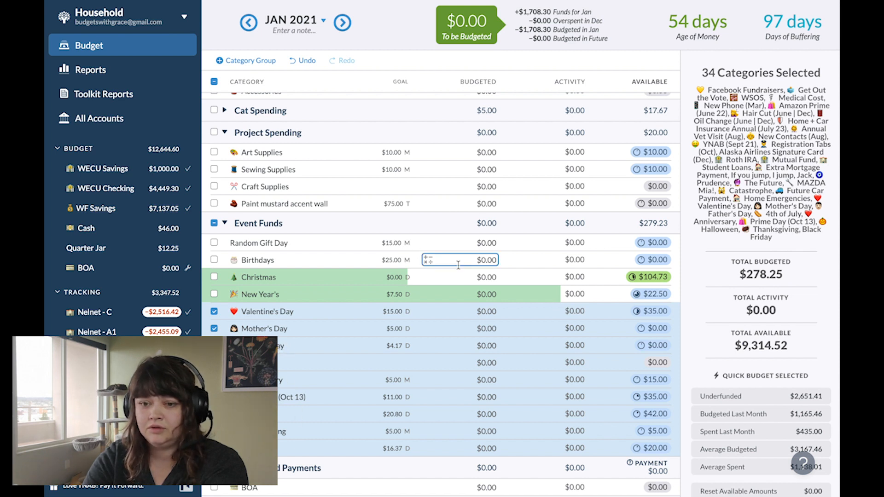
Step: Highlight the total available amount for the selected categories
{"action": "scroll", "coordinate": [457, 265], "scroll_direction": "up", "scroll_amount": 1}
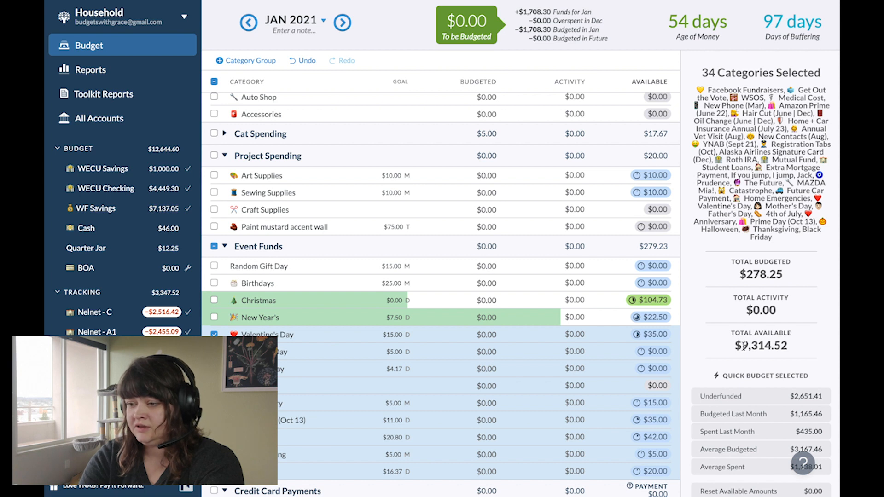
{"action": "left_click_drag", "start_coordinate": [749, 348], "coordinate": [795, 351]}
{"action": "scroll", "coordinate": [793, 349], "scroll_direction": "down", "scroll_amount": 2}
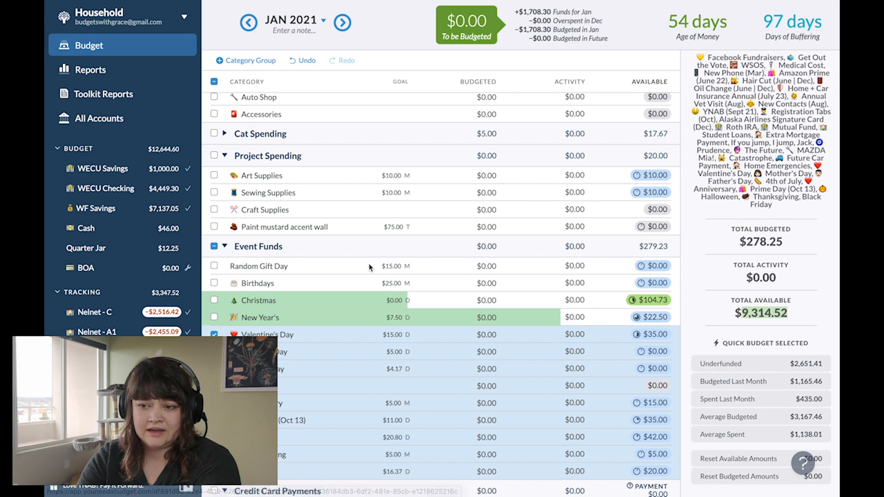
Step: Calculate 9315-1000 in the January budgeted amount of Random Gift Day
{"action": "left_click", "coordinate": [481, 267]}
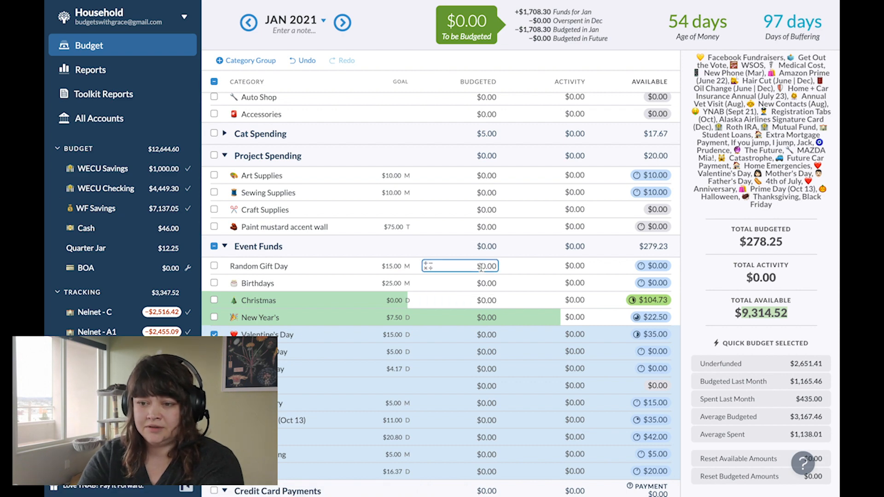
{"action": "left_click", "coordinate": [481, 267]}
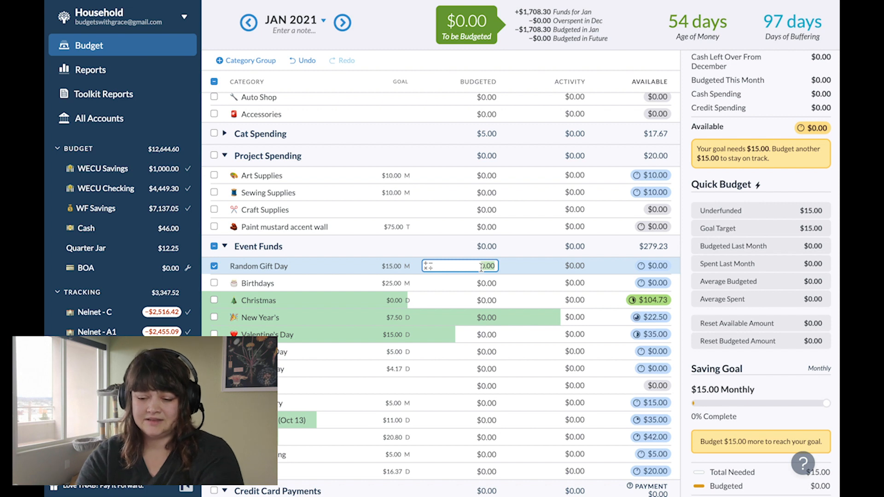
{"action": "type", "text": "9315"}
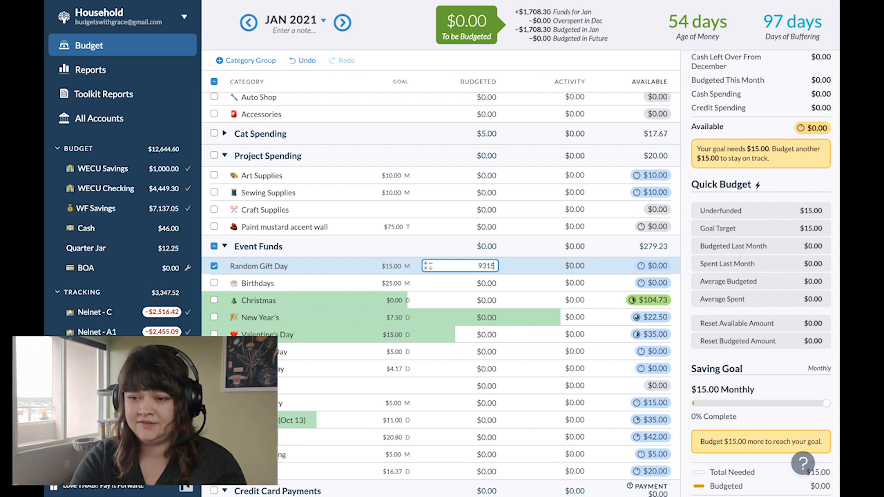
{"action": "type", "text": "-100"}
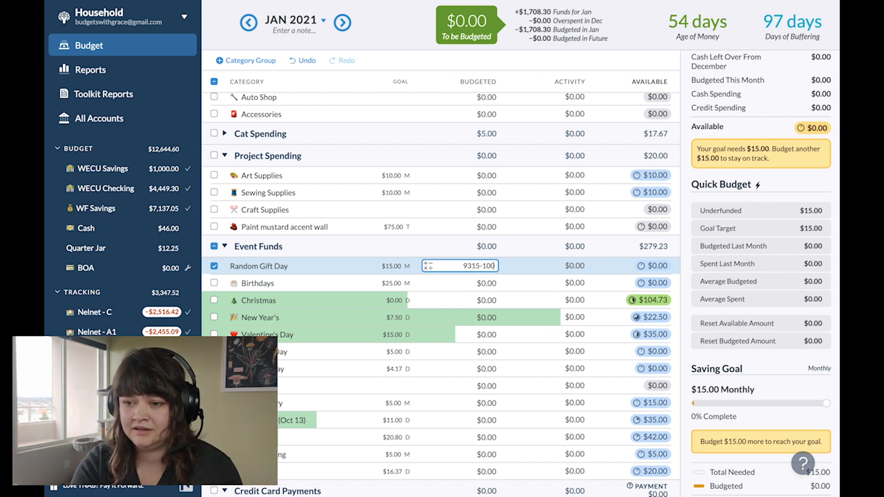
{"action": "type", "text": "0"}
{"action": "key", "text": "Return"}
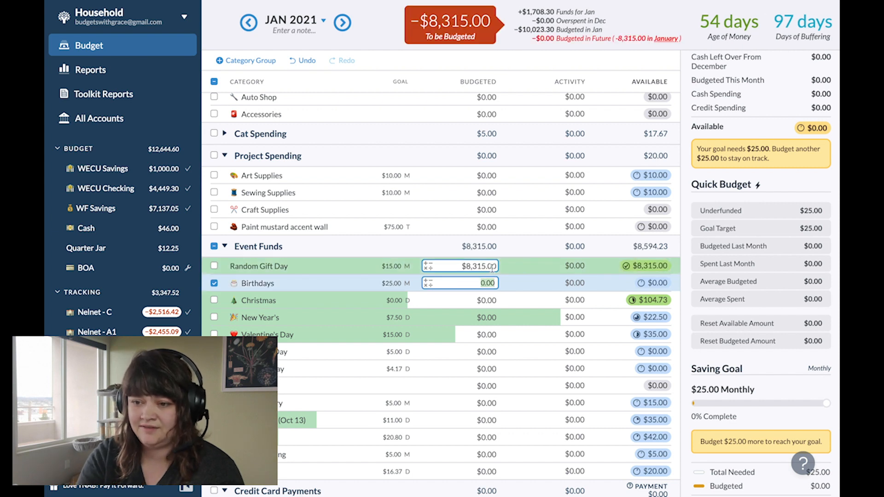
Step: Subtract the WF Savings balance of 7137.05 from Random Gift Day's budgeted amount, then clear that amount
{"action": "left_click", "coordinate": [491, 267]}
{"action": "key", "text": "Right"}
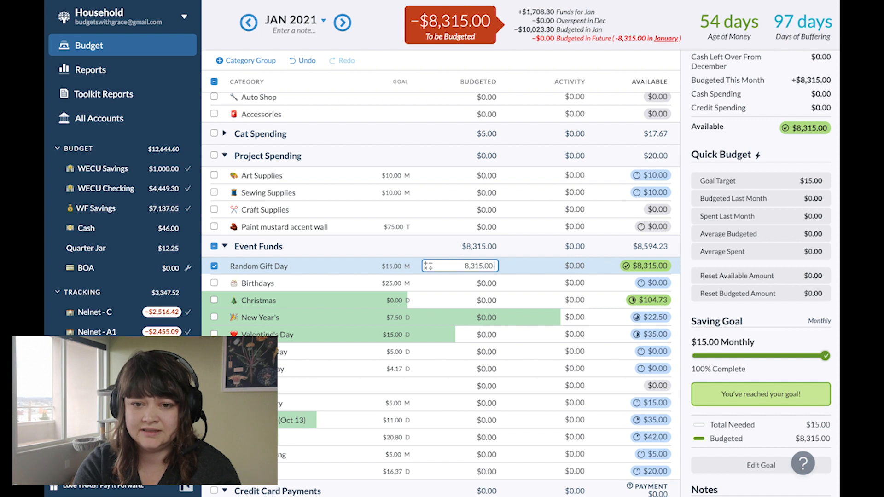
{"action": "type", "text": "-7"}
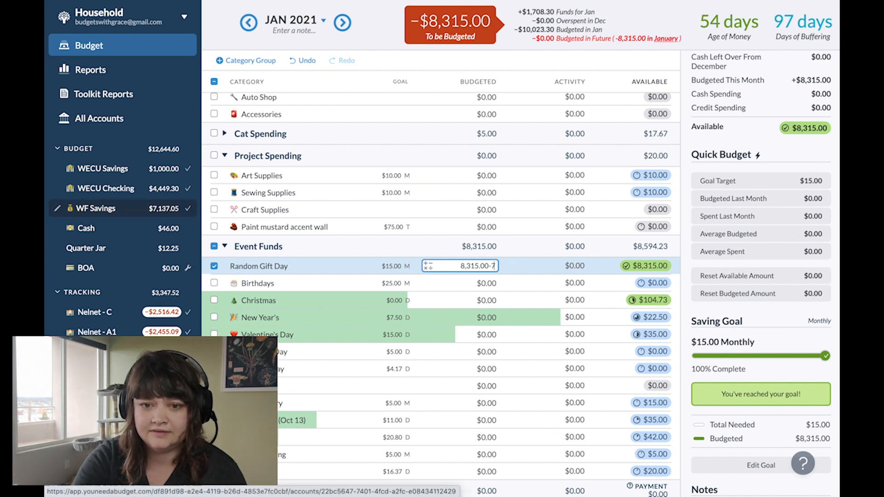
{"action": "type", "text": "13"}
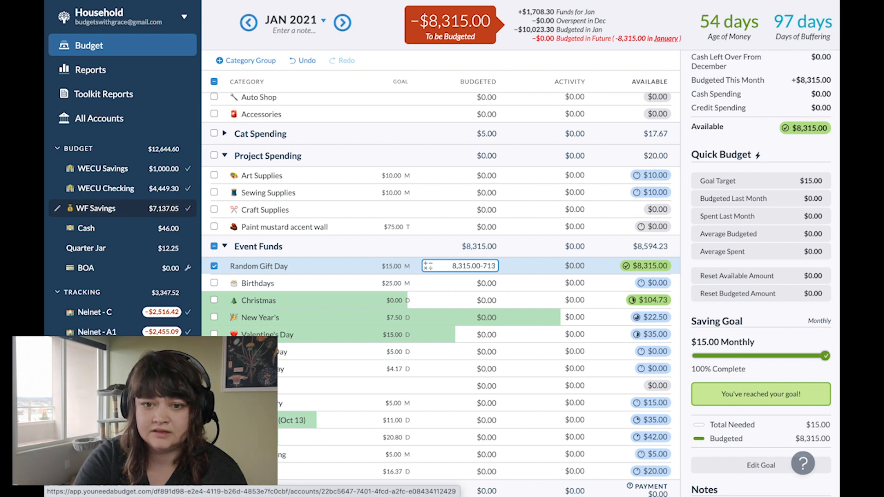
{"action": "type", "text": "7.05"}
{"action": "key", "text": "Return"}
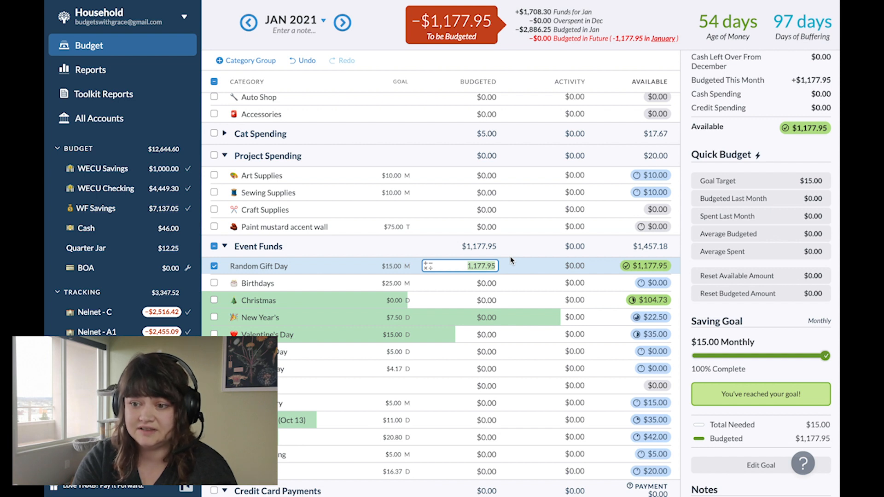
{"action": "key", "text": "BackSpace"}
{"action": "key", "text": "Return"}
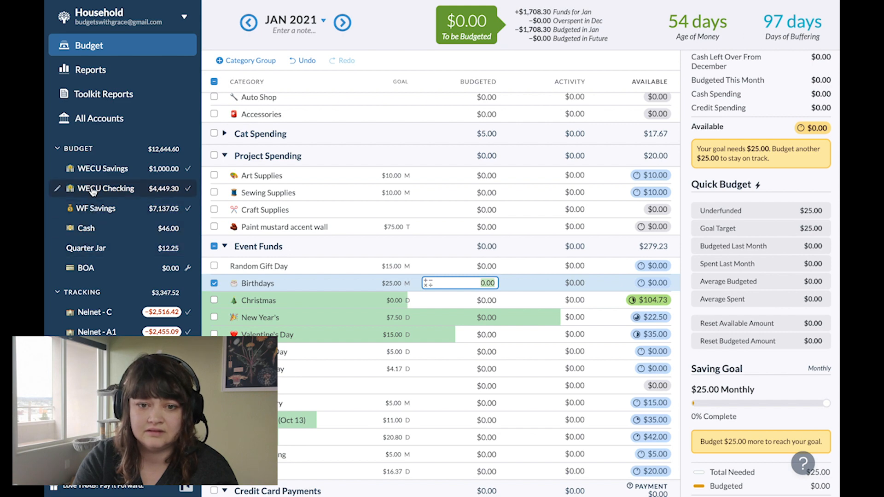
Step: Record a transfer of $1,177.95 from WECU Checking to WF Savings
{"action": "left_click", "coordinate": [93, 190]}
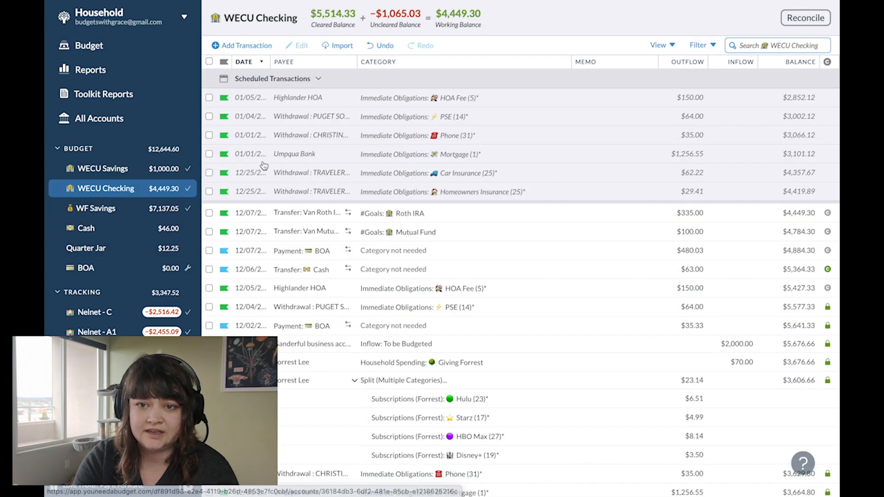
{"action": "left_click", "coordinate": [232, 46]}
{"action": "key", "text": "Tab"}
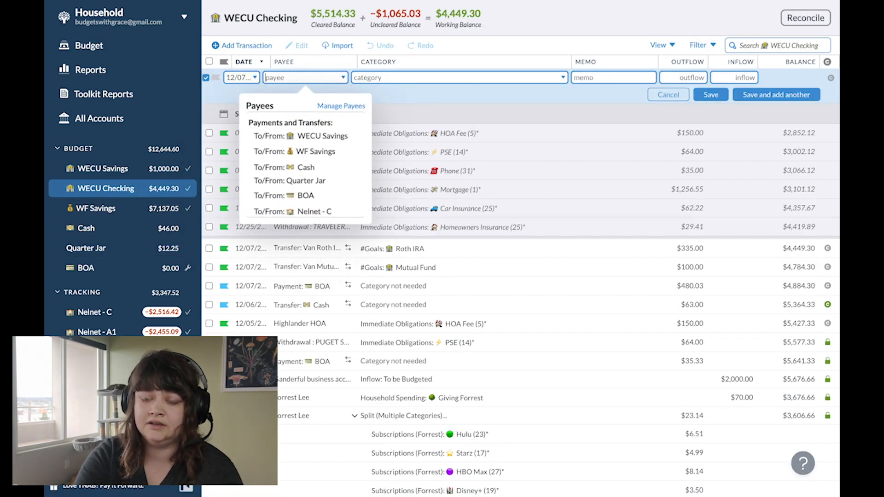
{"action": "type", "text": "wf s"}
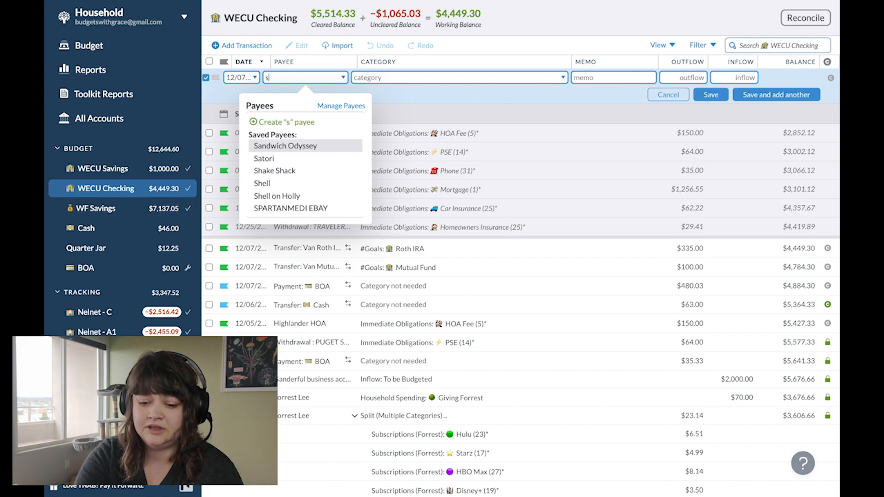
{"action": "key", "text": "Down"}
{"action": "key", "text": "Return"}
{"action": "key", "text": "Tab"}
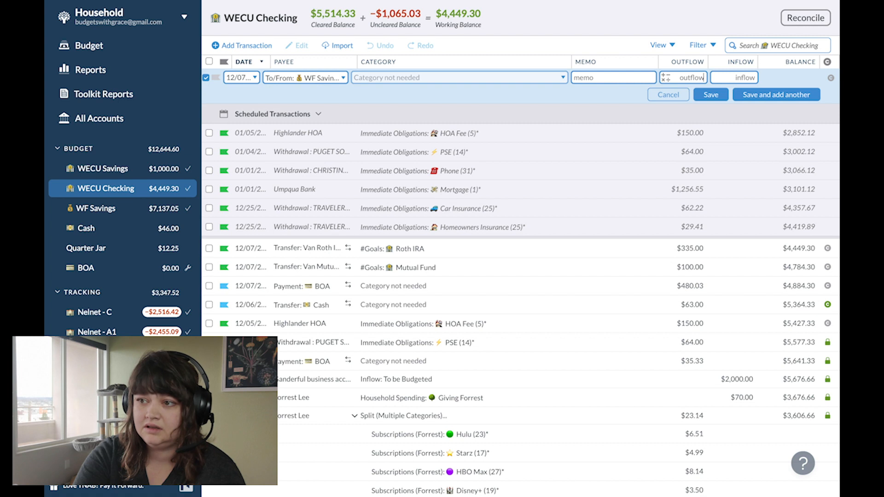
{"action": "type", "text": "1177.95"}
{"action": "left_click", "coordinate": [716, 96]}
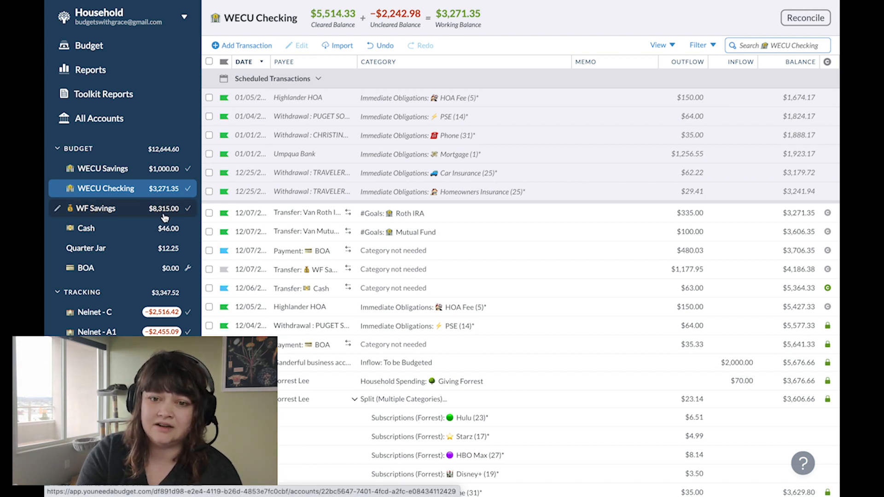
Step: In WF Savings, flag the November interest as Inflow / Transfer and also flag the $1,177.95 transfer from WECU Checking
{"action": "left_click", "coordinate": [100, 213]}
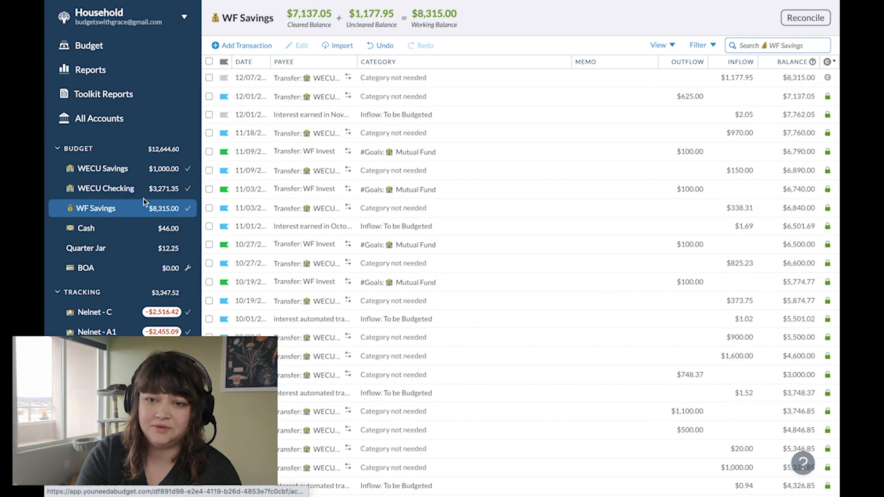
{"action": "left_click", "coordinate": [224, 115]}
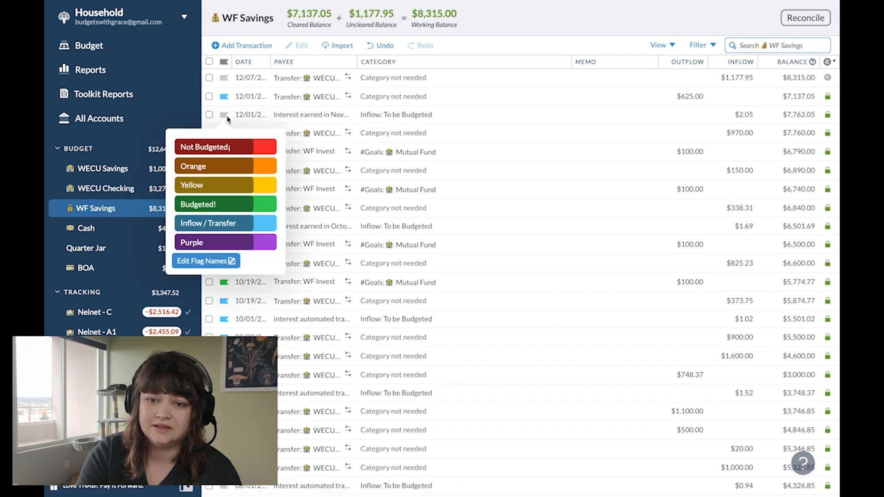
{"action": "left_click", "coordinate": [227, 219]}
{"action": "left_click", "coordinate": [224, 78]}
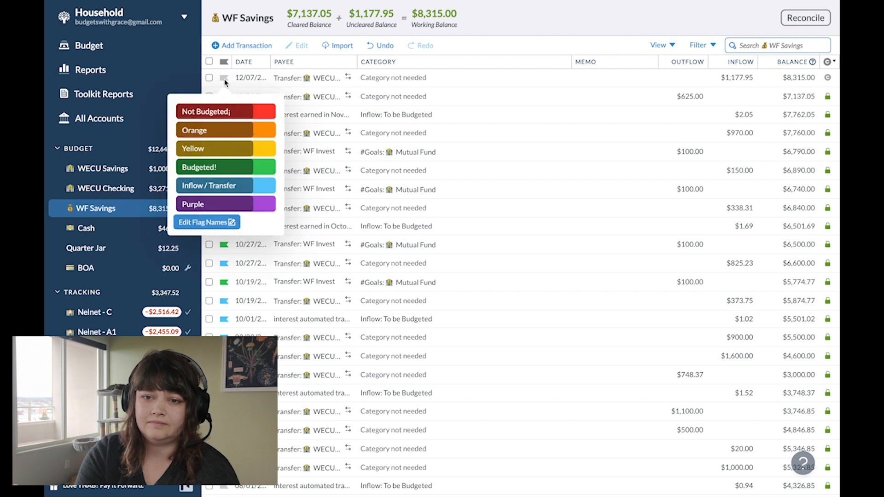
{"action": "left_click", "coordinate": [227, 197]}
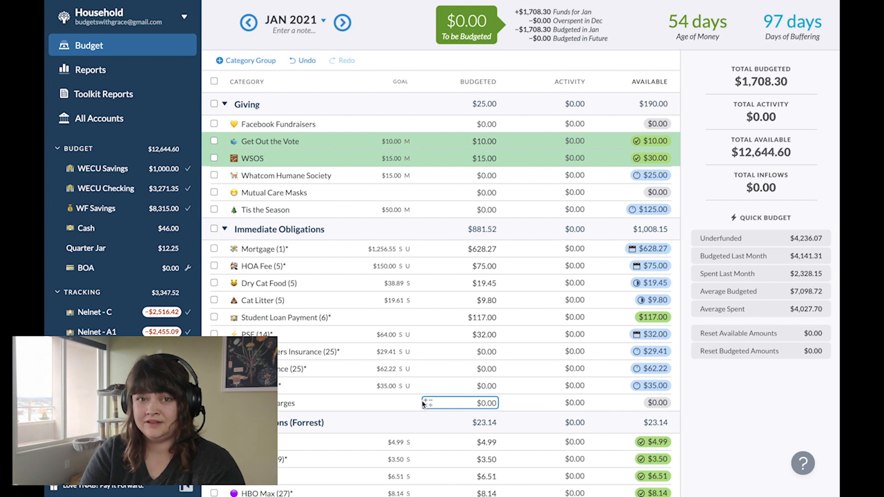
Step: Show the November 2020 budget and collapse the Giving, Immediate Obligations, Subscriptions and True Expenses groups
{"action": "left_click", "coordinate": [249, 23]}
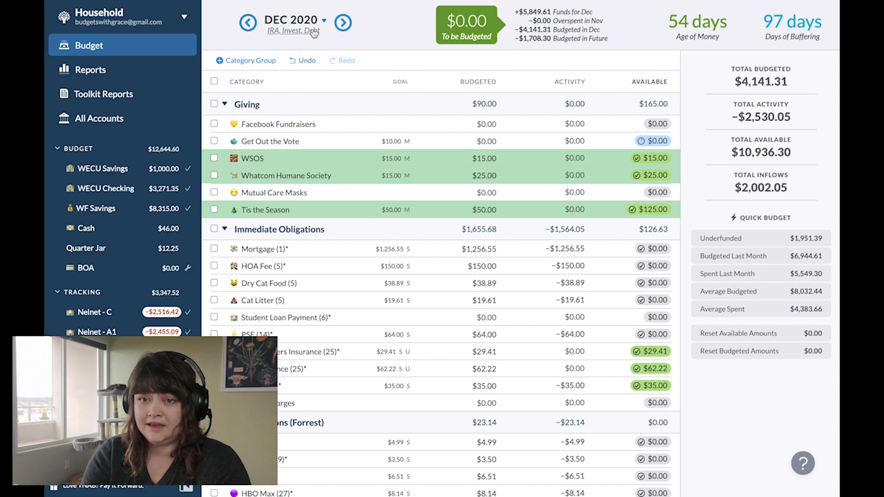
{"action": "left_click", "coordinate": [248, 23]}
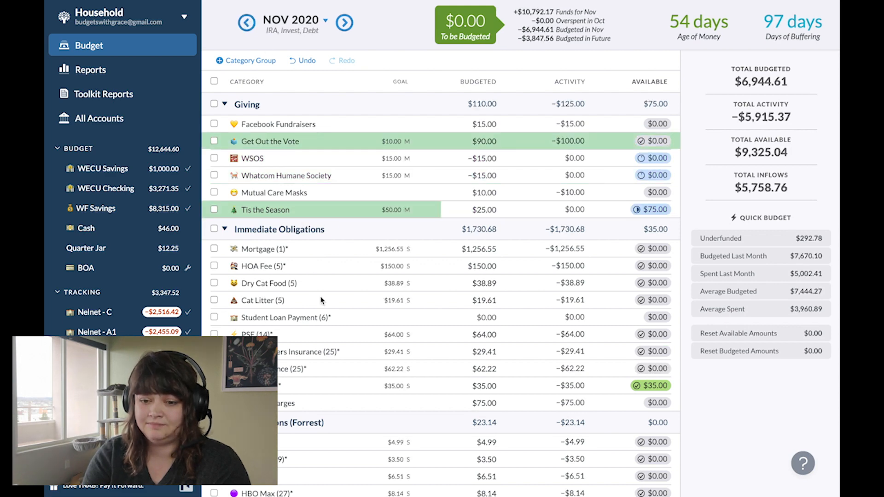
{"action": "left_click", "coordinate": [224, 104]}
{"action": "left_click", "coordinate": [225, 126]}
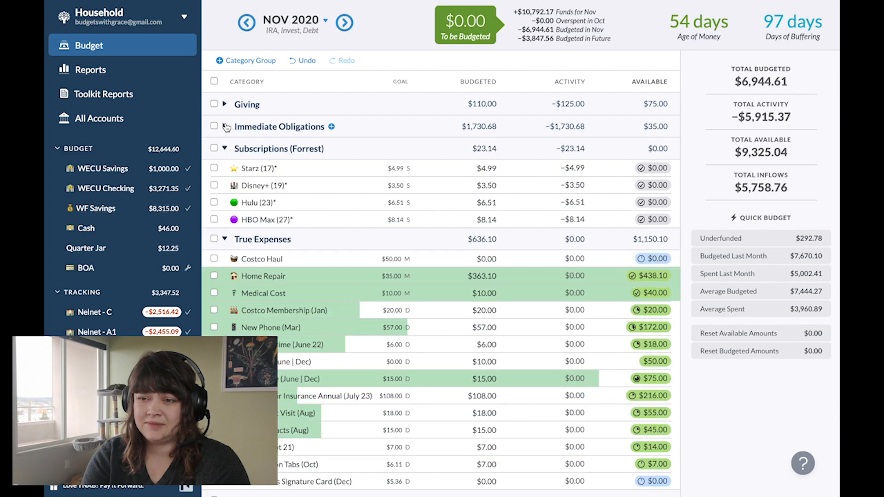
{"action": "left_click", "coordinate": [225, 148]}
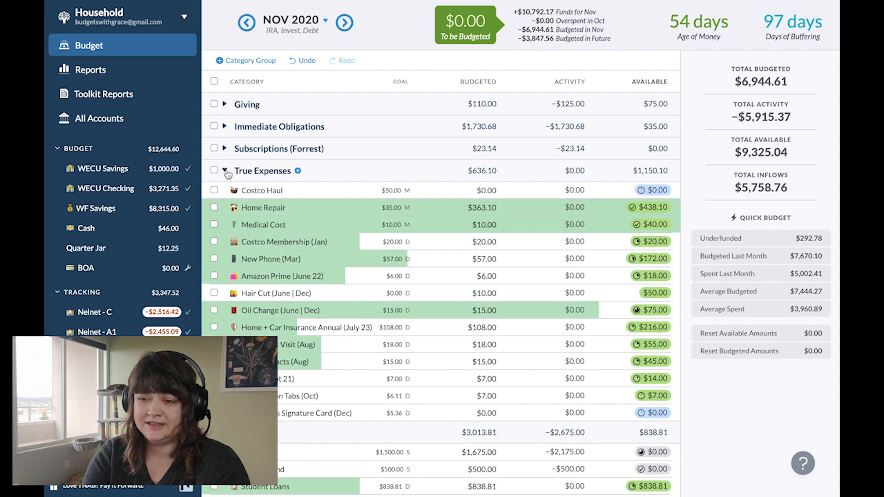
{"action": "left_click", "coordinate": [225, 171]}
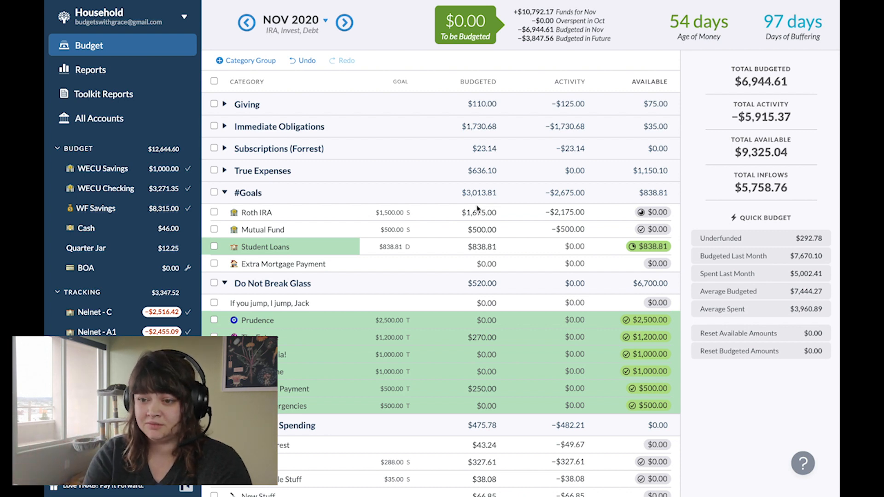
Step: Reduce the November 2020 budgeted amount for Student Loans by $750
{"action": "left_click", "coordinate": [490, 244]}
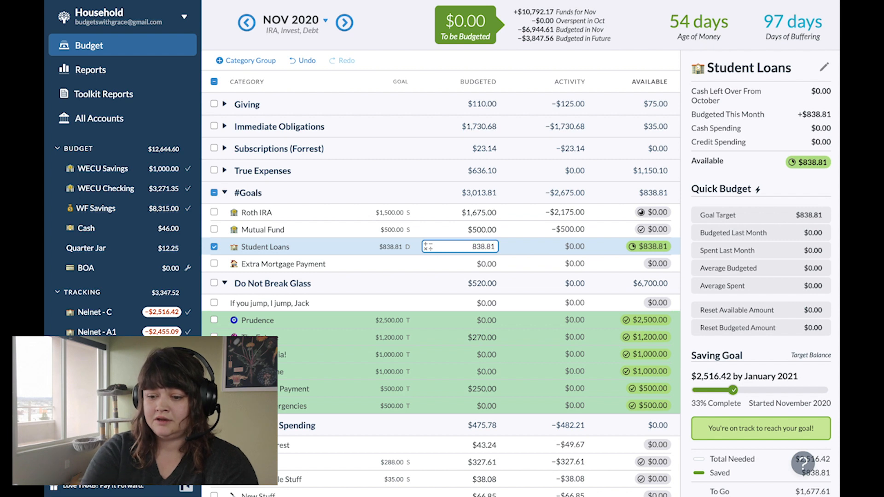
{"action": "type", "text": "-750"}
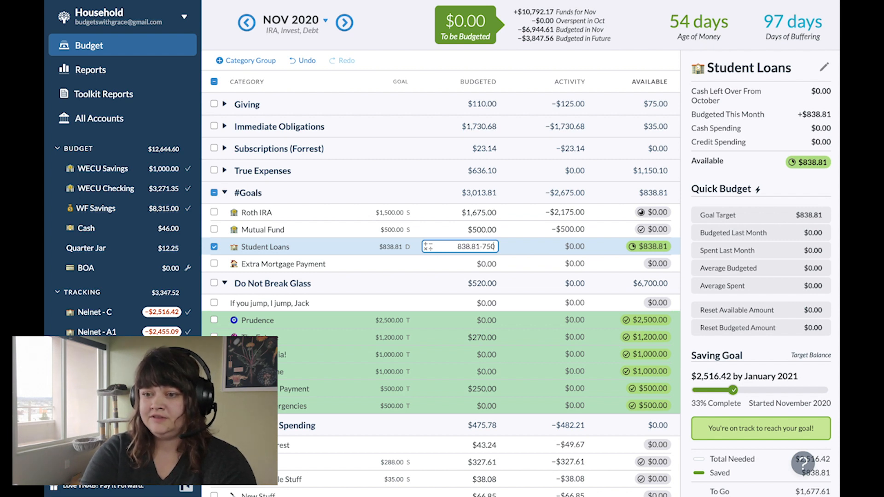
{"action": "key", "text": "Return"}
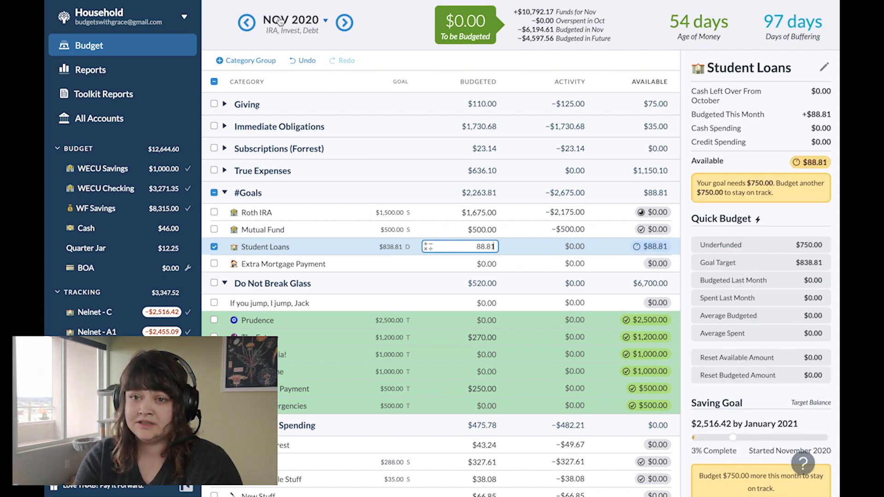
Step: In the December 2020 budget, collapse the #Goals group and budget $750 to the "If you jump, I jump, Jack" category
{"action": "left_click", "coordinate": [343, 22]}
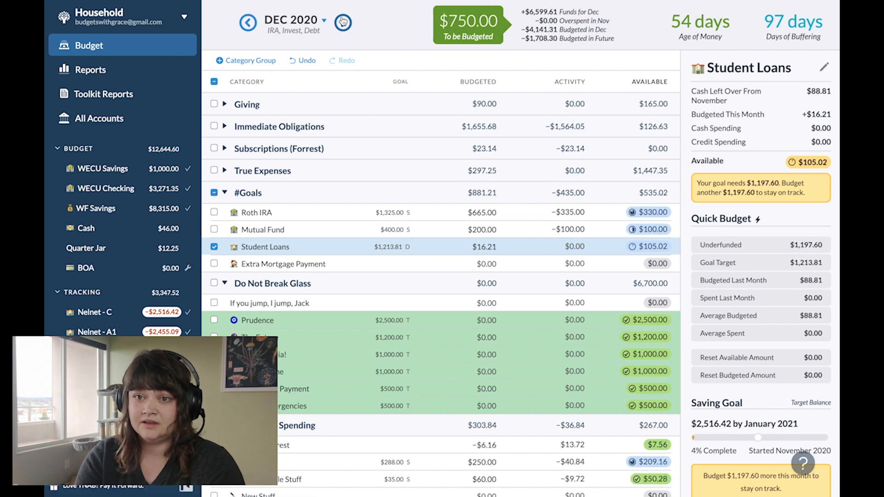
{"action": "left_click", "coordinate": [225, 193]}
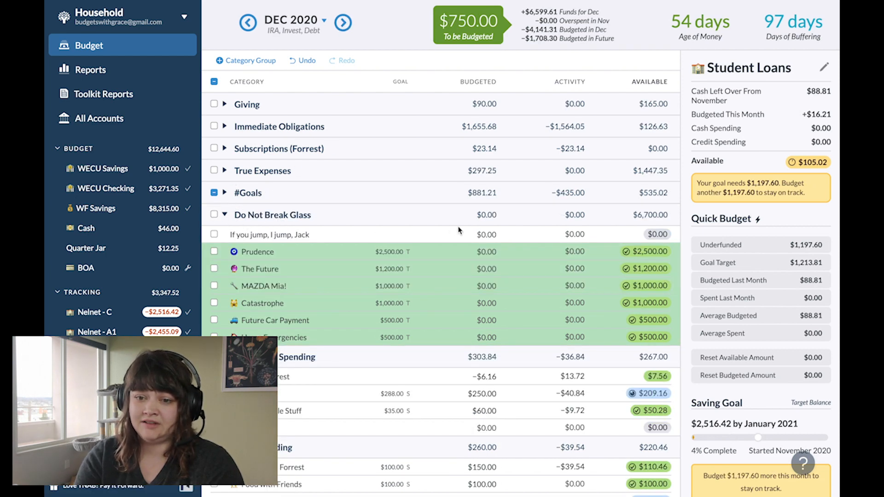
{"action": "left_click", "coordinate": [376, 236]}
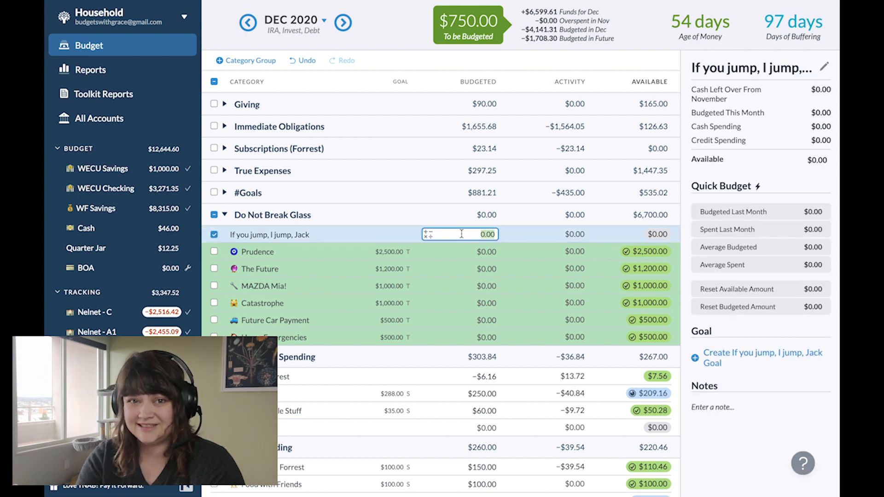
{"action": "type", "text": "750"}
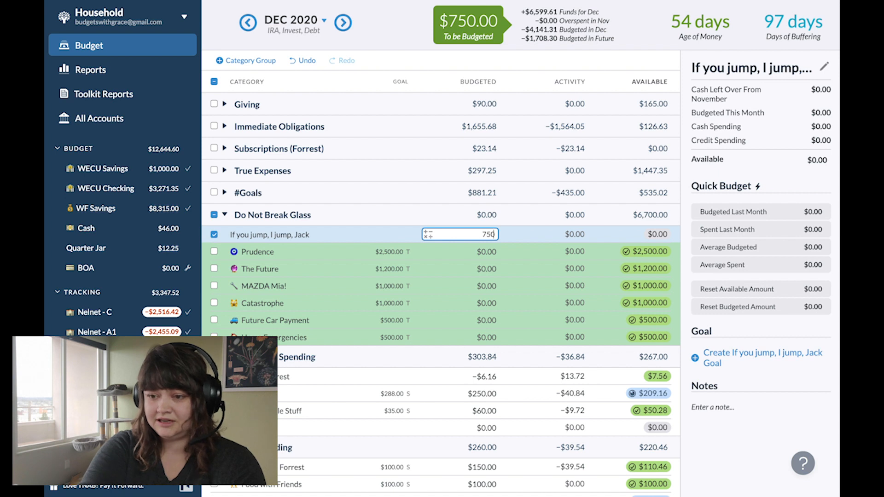
{"action": "key", "text": "Return"}
{"action": "left_click", "coordinate": [497, 236]}
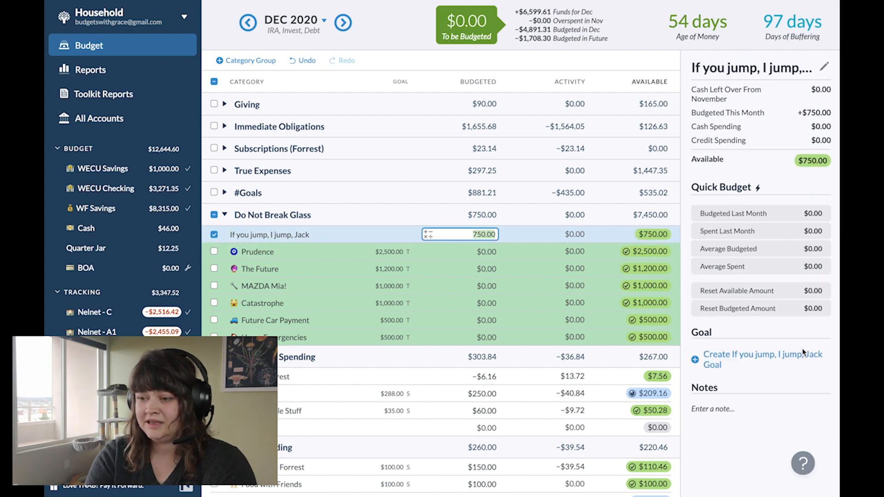
Step: Create a Target Savings Balance goal of 750 without a target date for "If you jump, I jump, Jack", and deselect the category
{"action": "left_click", "coordinate": [772, 364]}
{"action": "type", "text": "750"}
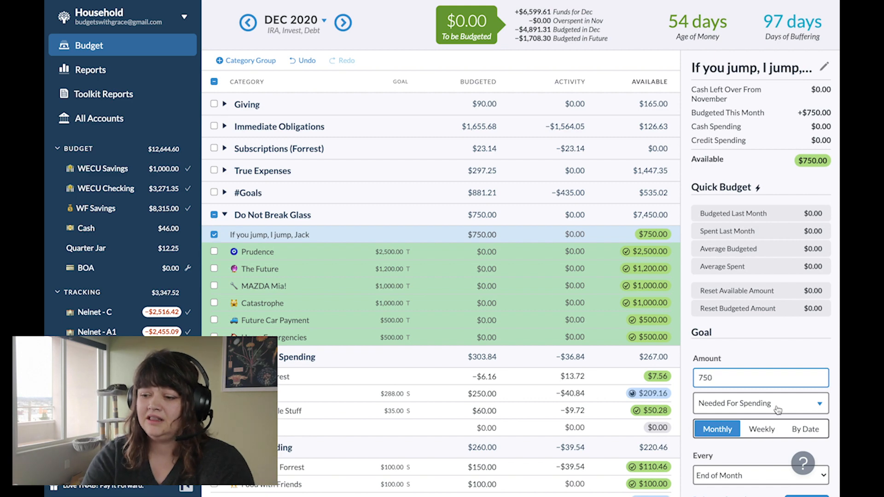
{"action": "scroll", "coordinate": [777, 410], "scroll_direction": "down", "scroll_amount": 2}
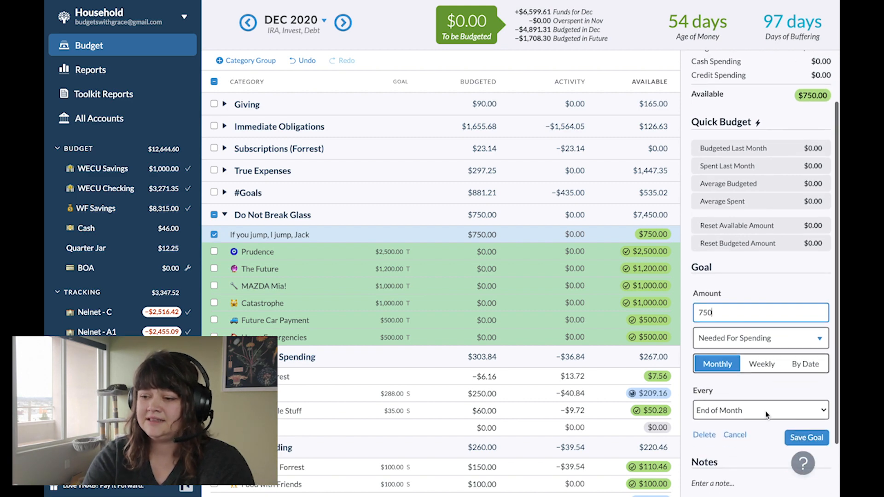
{"action": "left_click", "coordinate": [736, 339]}
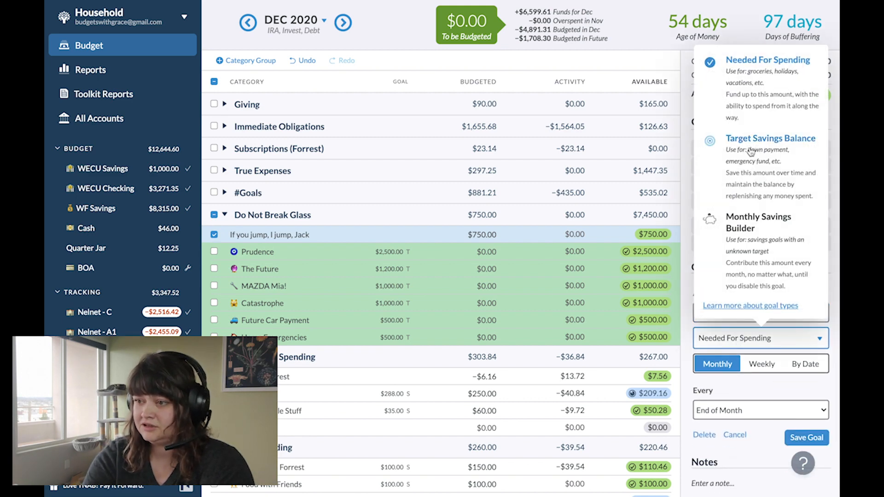
{"action": "left_click", "coordinate": [770, 138]}
{"action": "left_click", "coordinate": [700, 358]}
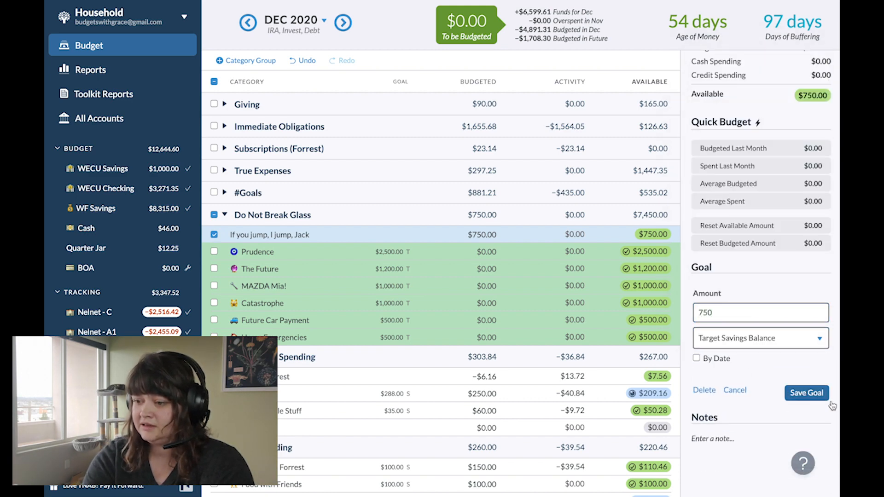
{"action": "left_click", "coordinate": [808, 393]}
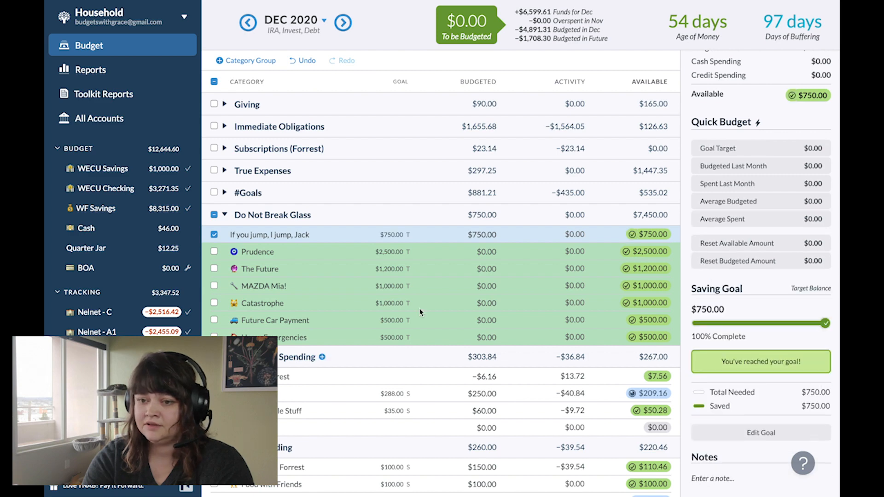
{"action": "left_click", "coordinate": [214, 235]}
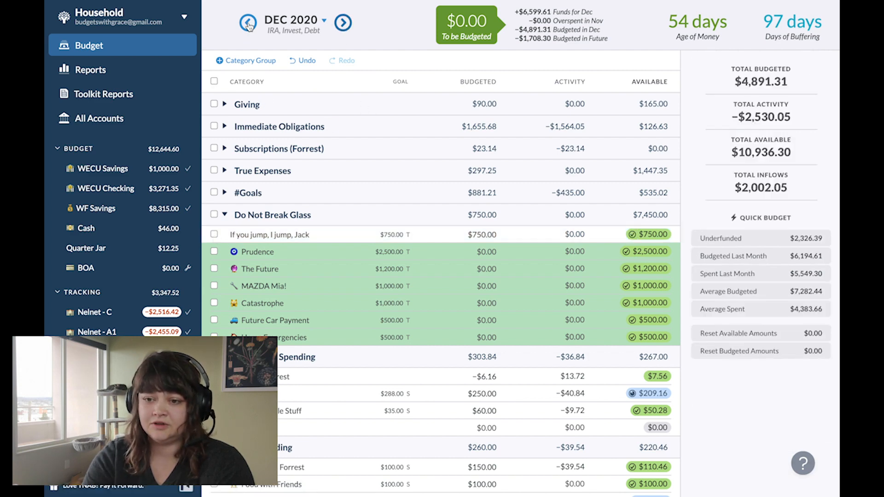
{"action": "left_click", "coordinate": [342, 22]}
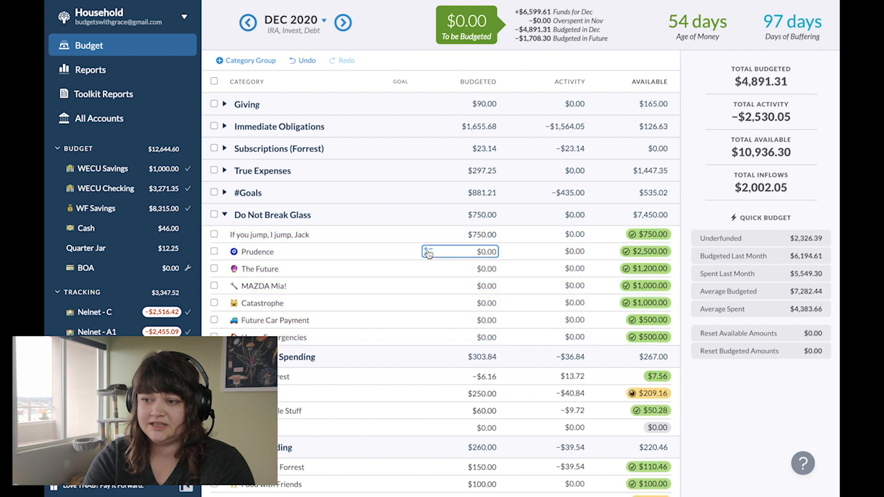